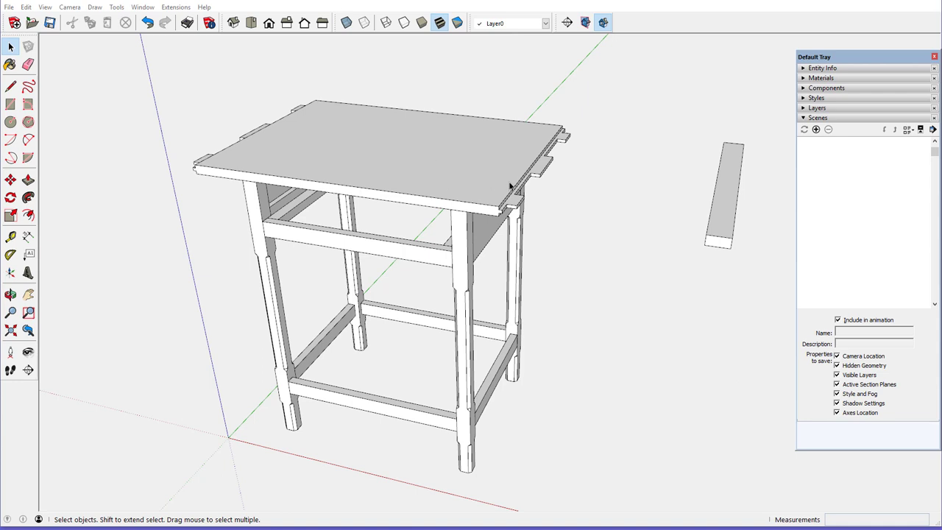
Step: Examine the tabletop's projecting end tenons and the separate loose board from several angles
{"action": "scroll", "coordinate": [510, 185], "scroll_direction": "up", "scroll_amount": 3}
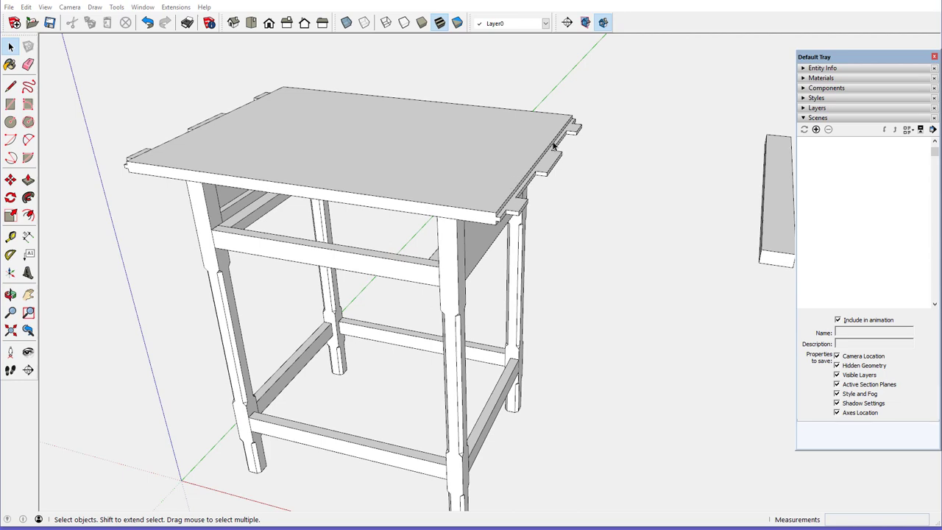
{"action": "scroll", "coordinate": [553, 145], "scroll_direction": "up", "scroll_amount": 2}
{"action": "scroll", "coordinate": [181, 191], "scroll_direction": "down", "scroll_amount": 4}
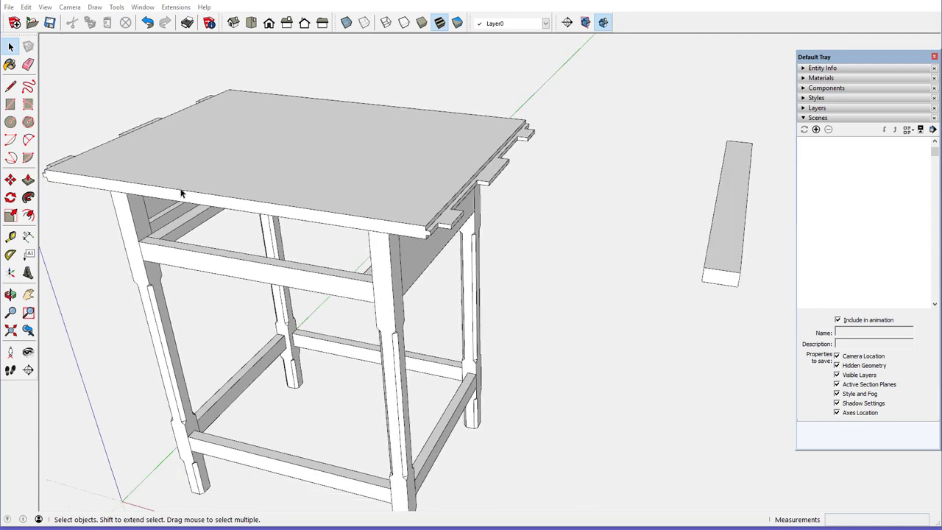
{"action": "middle_click_drag", "start_coordinate": [182, 192], "coordinate": [265, 210]}
{"action": "middle_click", "coordinate": [265, 208]}
{"action": "middle_click", "coordinate": [265, 209]}
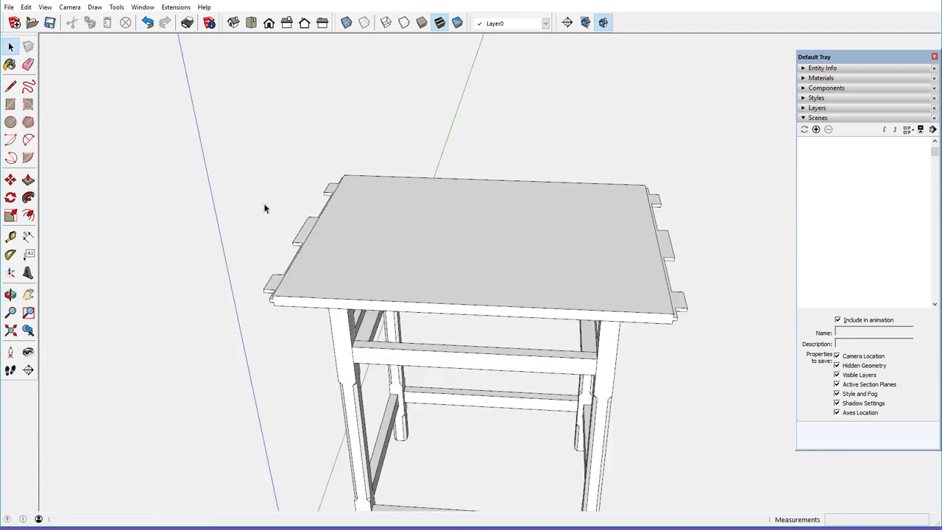
{"action": "middle_click", "coordinate": [317, 214]}
{"action": "scroll", "coordinate": [289, 251], "scroll_direction": "down", "scroll_amount": 1}
{"action": "scroll", "coordinate": [289, 251], "scroll_direction": "down", "scroll_amount": 3}
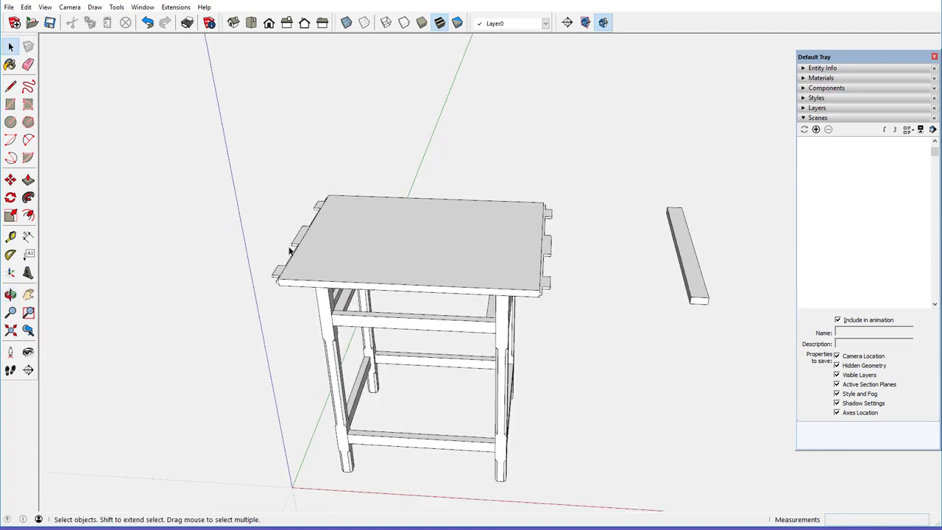
{"action": "middle_click_drag", "start_coordinate": [428, 266], "coordinate": [408, 213]}
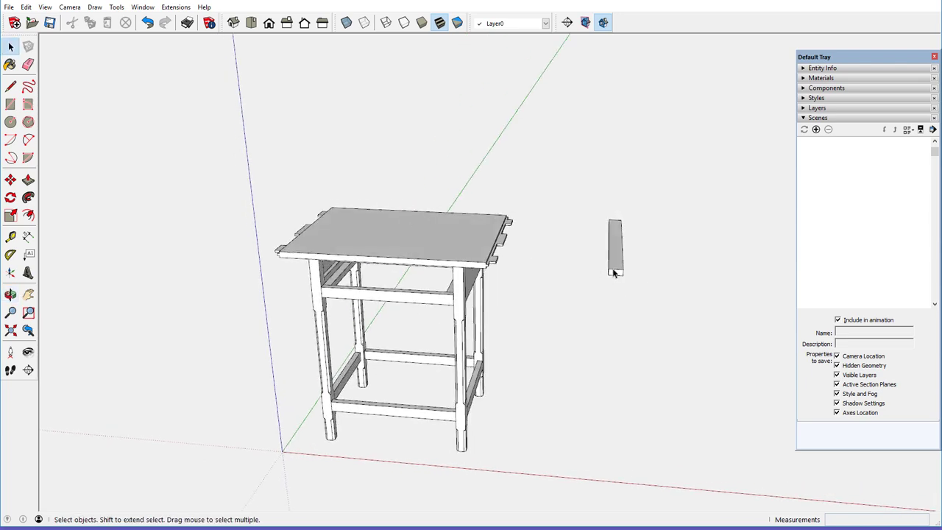
{"action": "scroll", "coordinate": [614, 272], "scroll_direction": "up", "scroll_amount": 3}
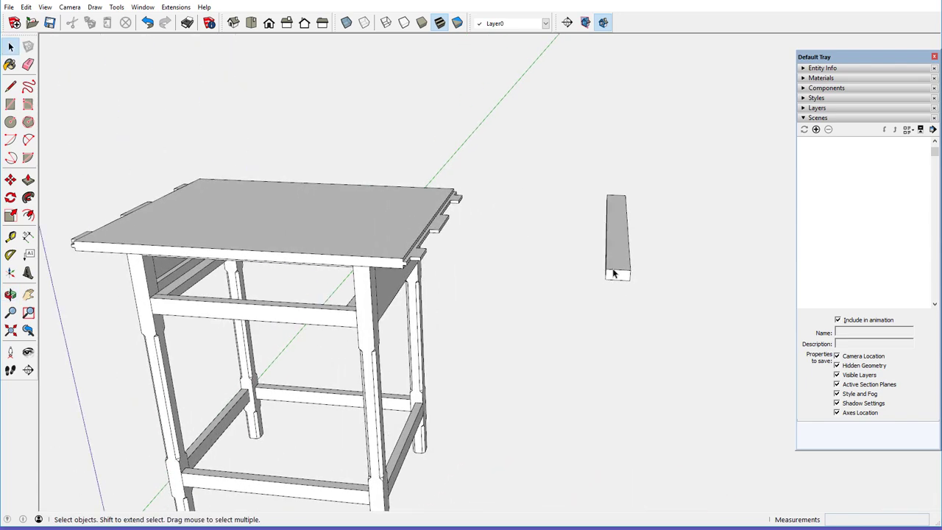
{"action": "middle_click_drag", "start_coordinate": [613, 268], "coordinate": [647, 265]}
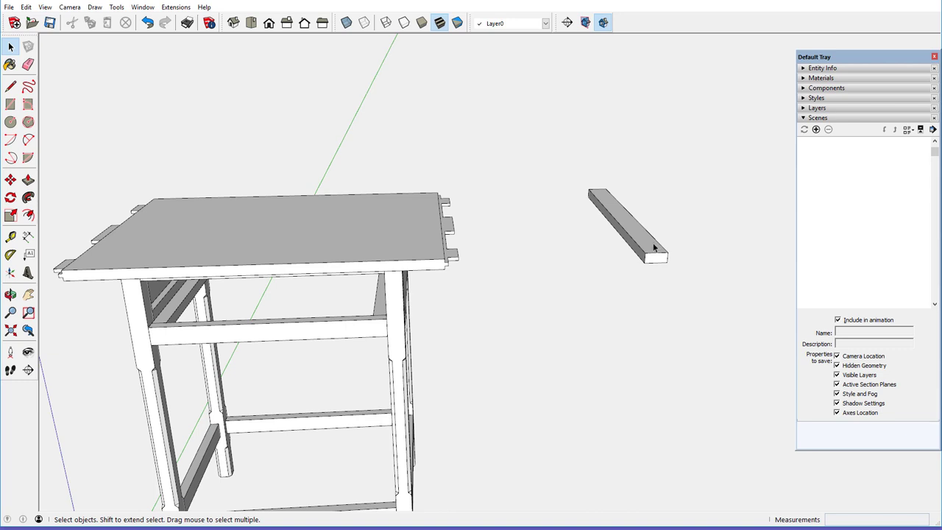
Step: Move the loose board by its lower front corner onto the tabletop's tenoned end, flush with the top
{"action": "scroll", "coordinate": [653, 248], "scroll_direction": "up", "scroll_amount": 2}
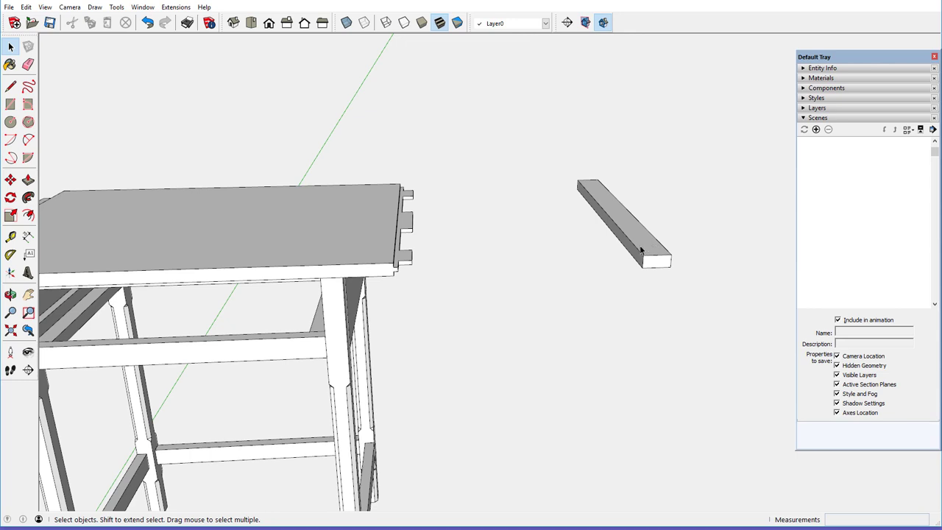
{"action": "left_click", "coordinate": [636, 238]}
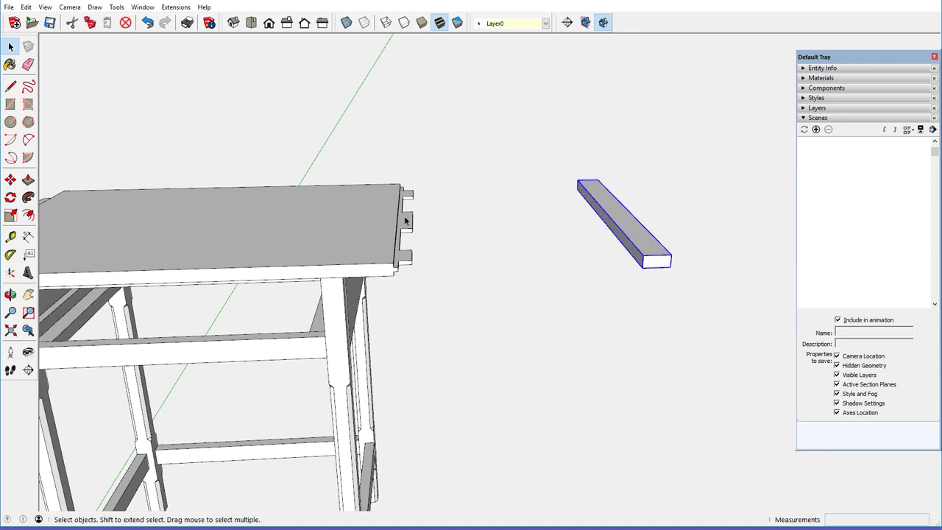
{"action": "left_click", "coordinate": [11, 180]}
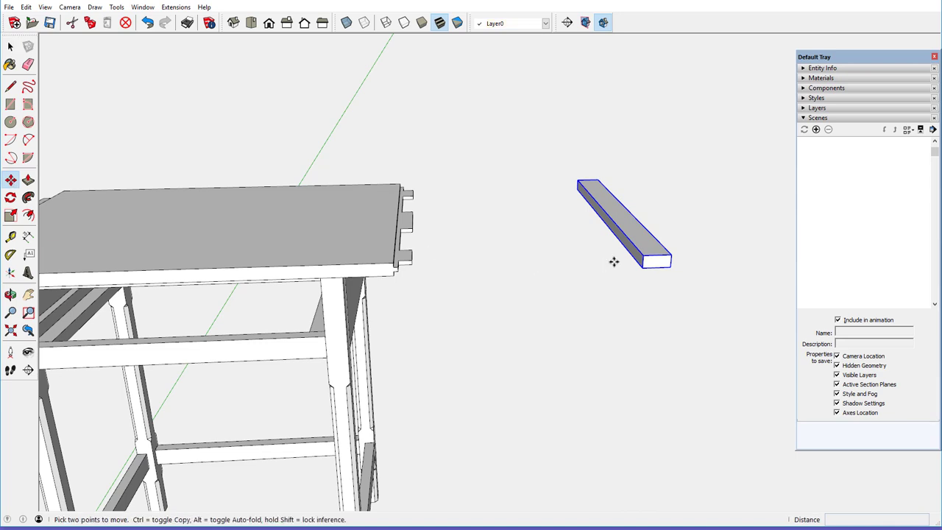
{"action": "left_click", "coordinate": [640, 263]}
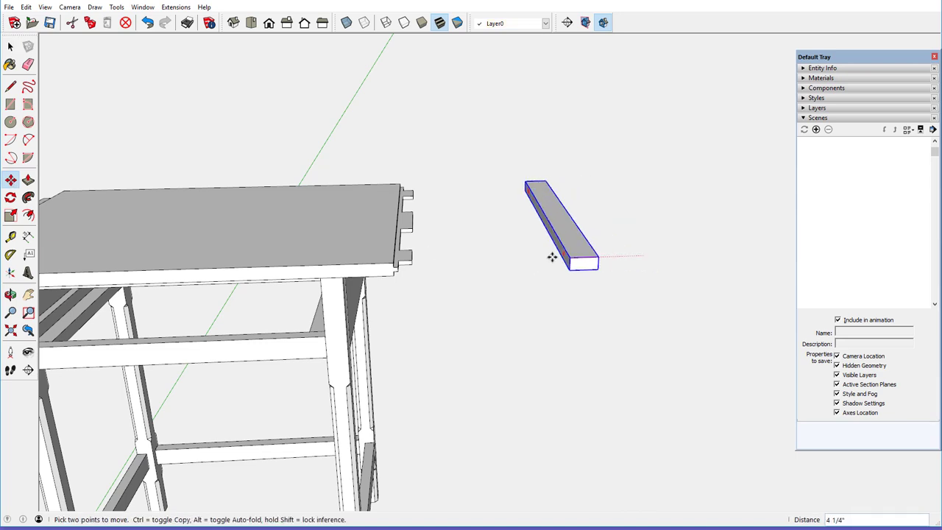
{"action": "left_click", "coordinate": [391, 262]}
Step: Open the end board component for editing, with its front end and the tabletop's tongue in close view
{"action": "middle_click_drag", "start_coordinate": [336, 252], "coordinate": [449, 225]}
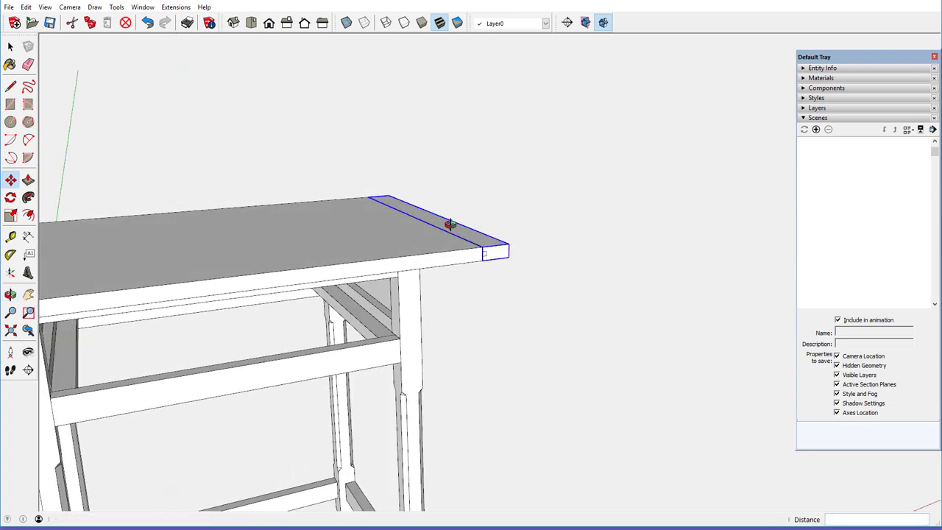
{"action": "scroll", "coordinate": [449, 224], "scroll_direction": "up", "scroll_amount": 5}
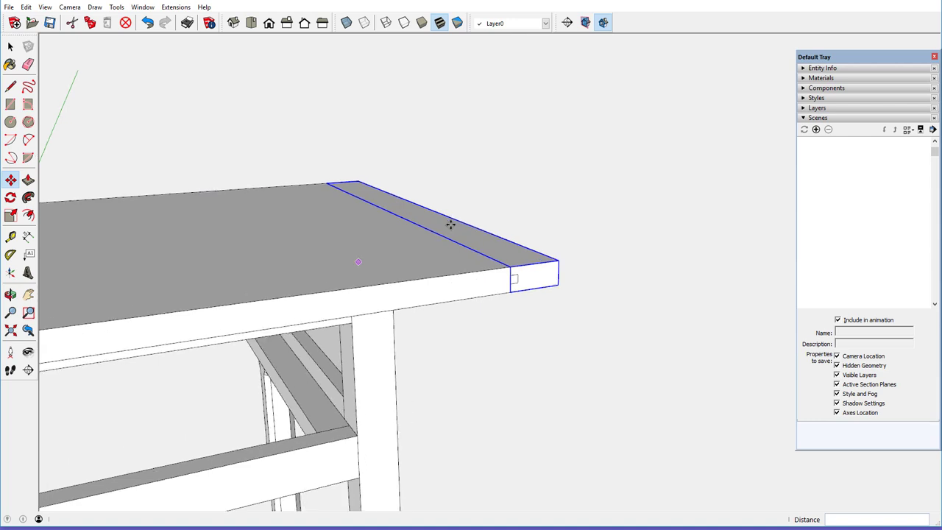
{"action": "scroll", "coordinate": [450, 224], "scroll_direction": "up", "scroll_amount": 1}
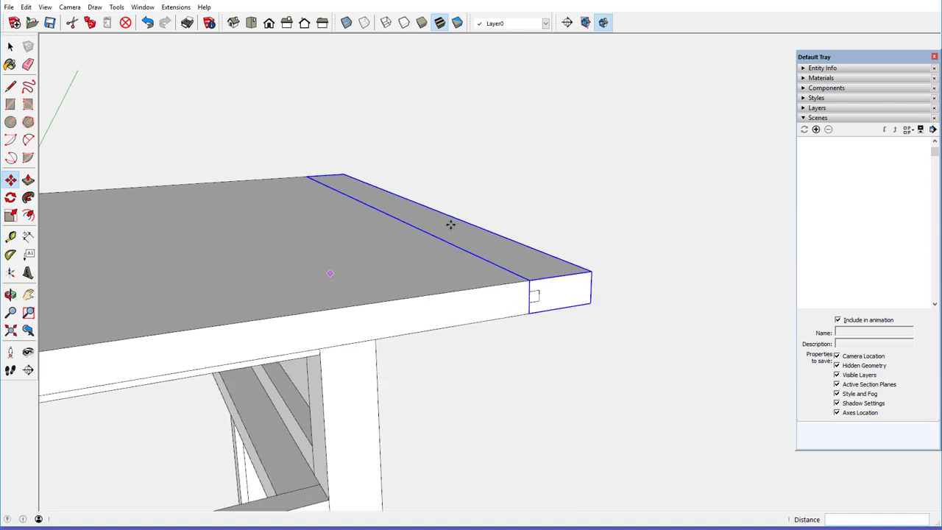
{"action": "right_click", "coordinate": [450, 224]}
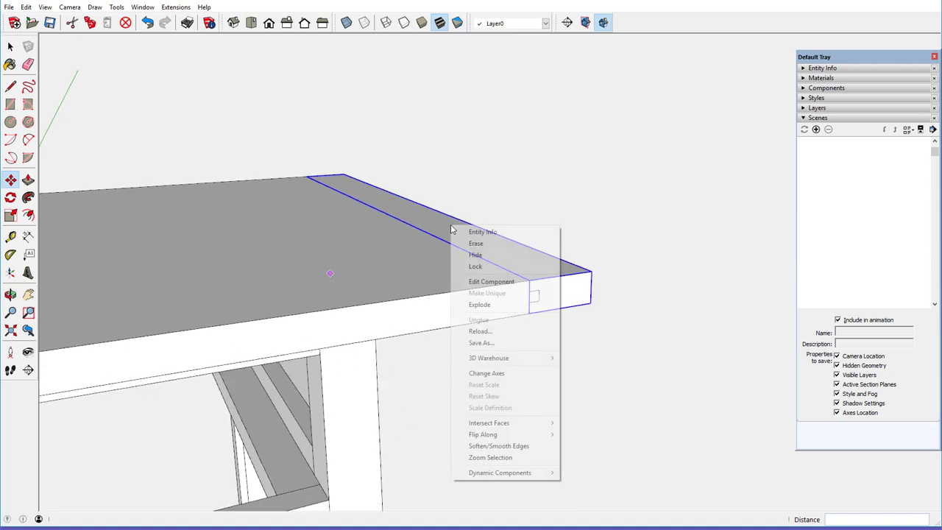
{"action": "left_click", "coordinate": [485, 282]}
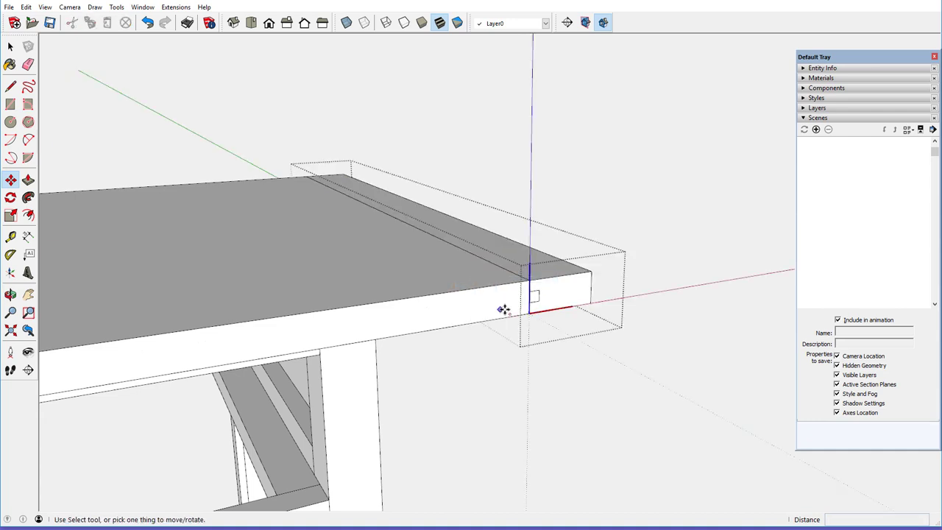
{"action": "scroll", "coordinate": [529, 300], "scroll_direction": "up", "scroll_amount": 5}
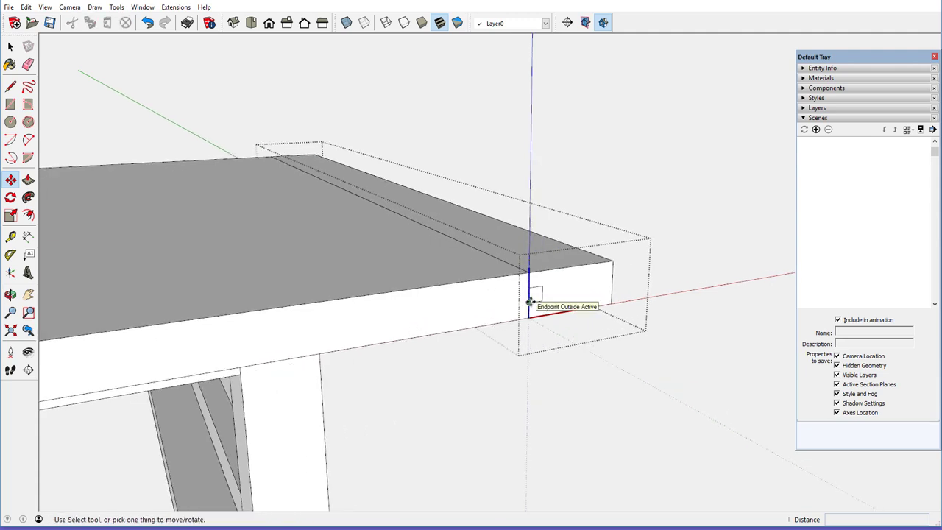
{"action": "left_click", "coordinate": [528, 266]}
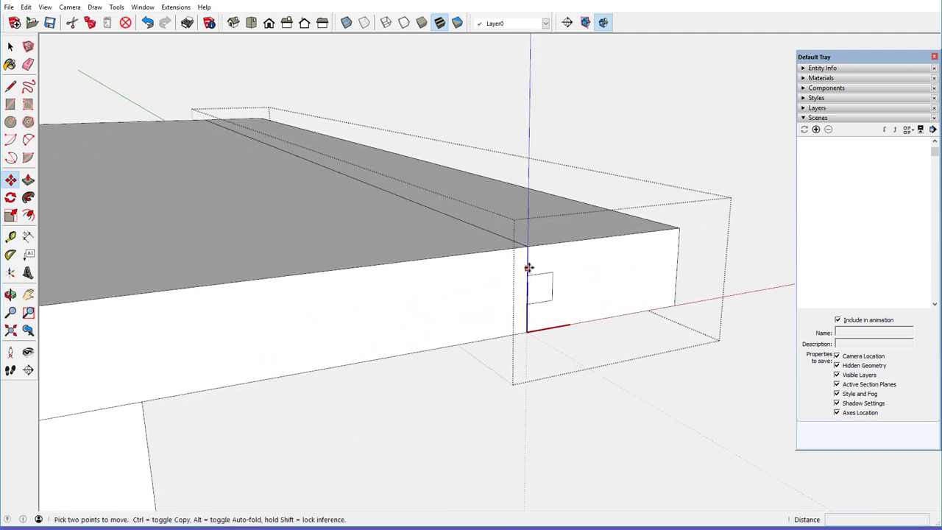
{"action": "key", "text": "Escape"}
{"action": "left_click", "coordinate": [548, 295]}
{"action": "key", "text": "Escape"}
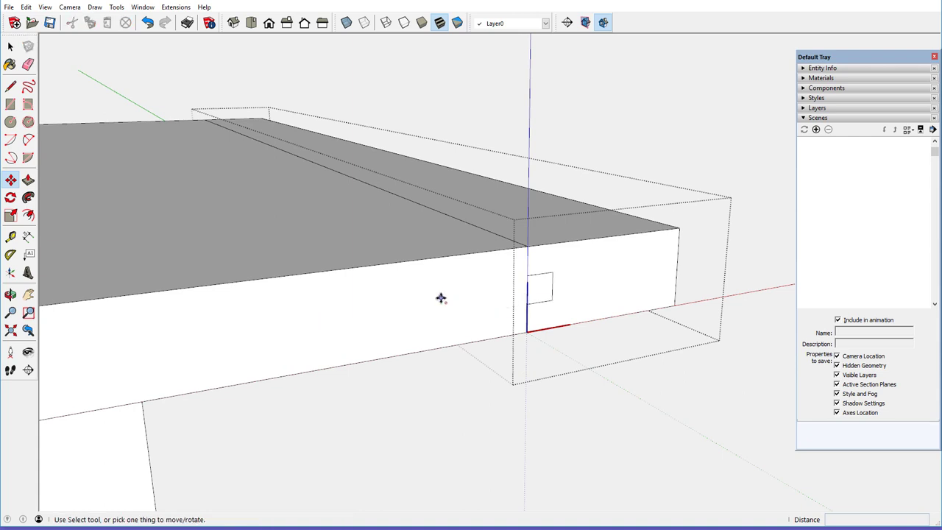
Step: Trace the tabletop tongue's 1/4" square outline with lines on the end board's front face
{"action": "left_click", "coordinate": [10, 86]}
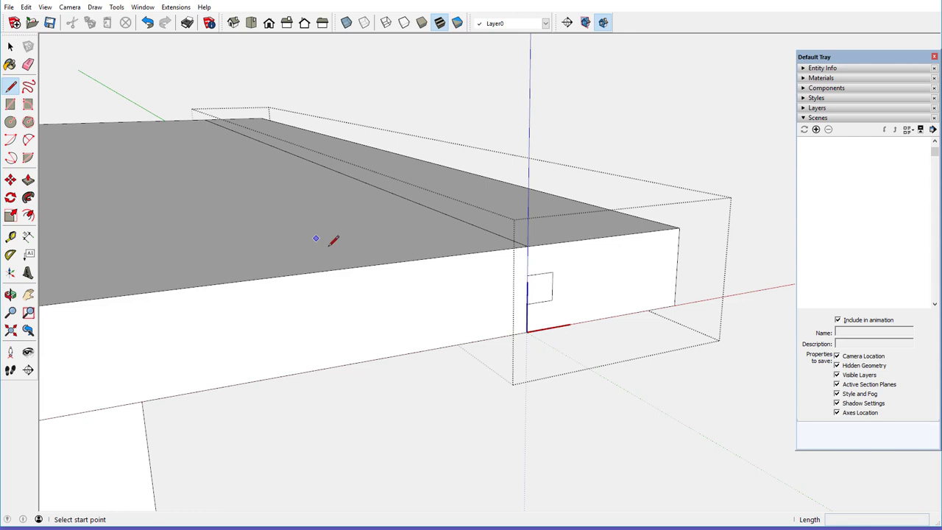
{"action": "left_click", "coordinate": [527, 274]}
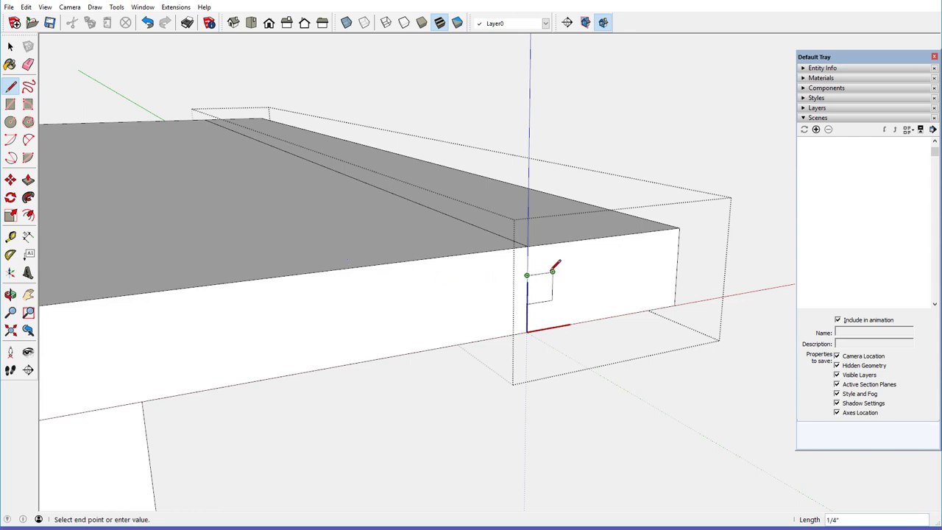
{"action": "left_click", "coordinate": [551, 271]}
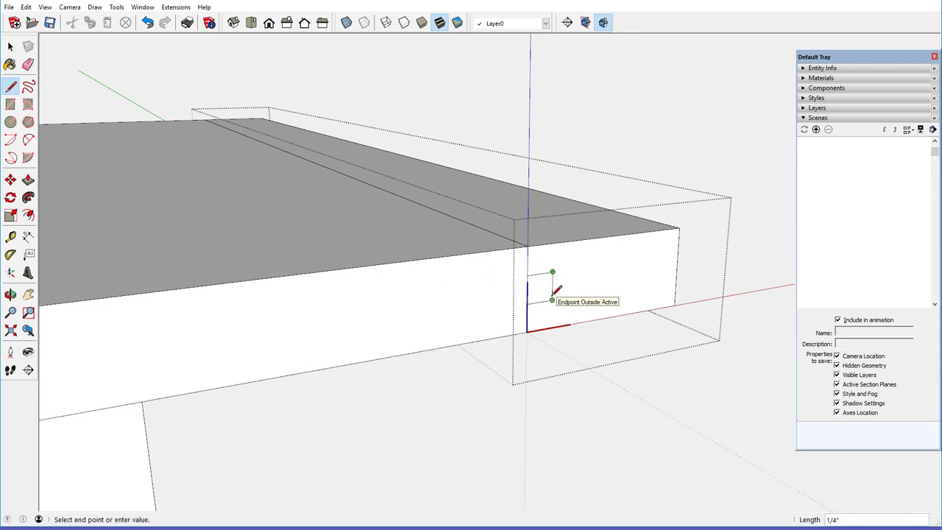
{"action": "left_click", "coordinate": [552, 299]}
{"action": "left_click", "coordinate": [526, 301]}
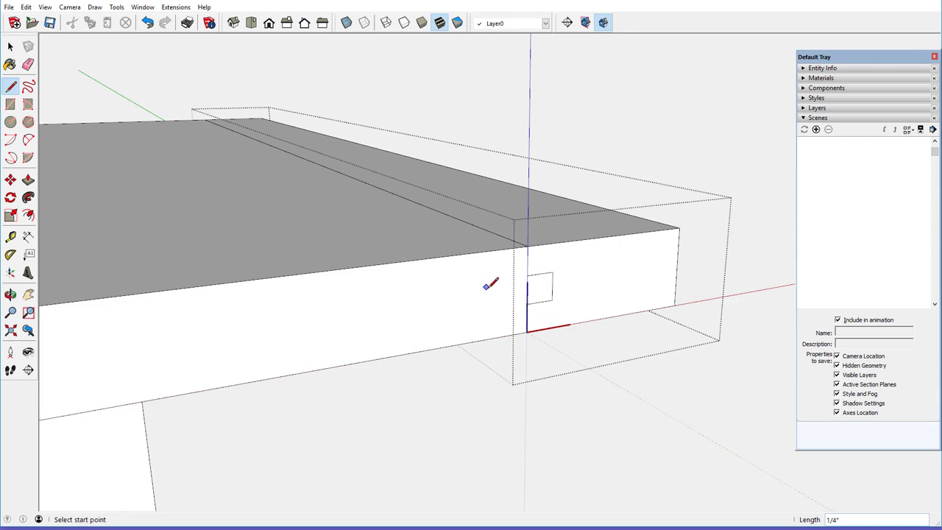
{"action": "middle_click_drag", "start_coordinate": [487, 286], "coordinate": [482, 309]}
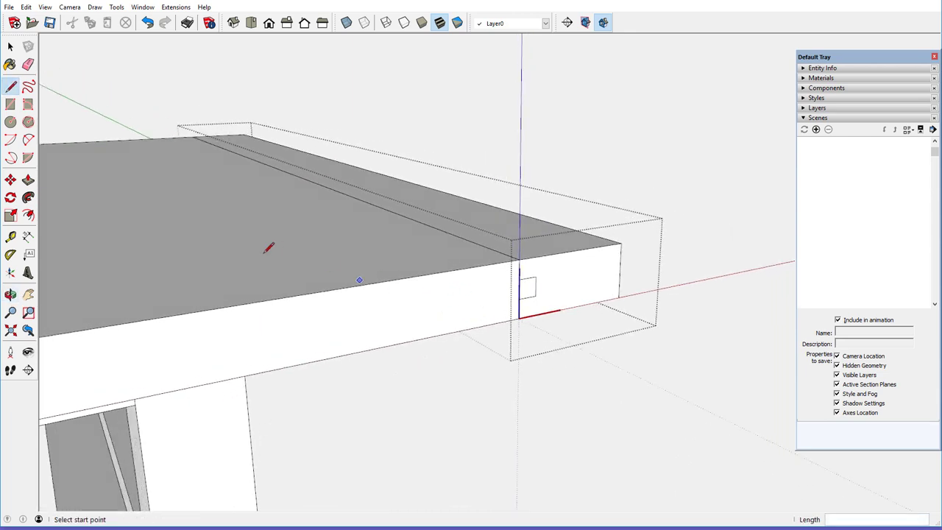
Step: Push the traced square 18 5/8" through the end board's full length to cut the groove, and close the component
{"action": "left_click", "coordinate": [28, 180]}
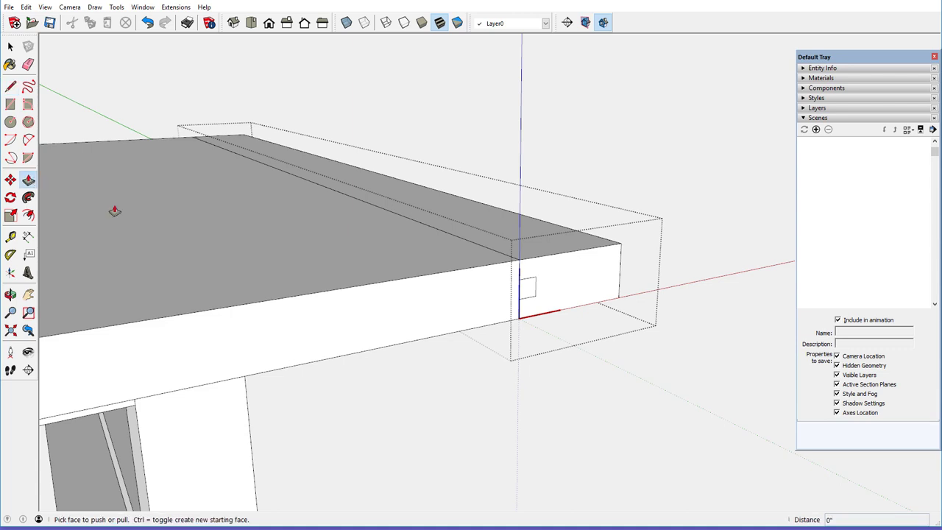
{"action": "left_click", "coordinate": [525, 293]}
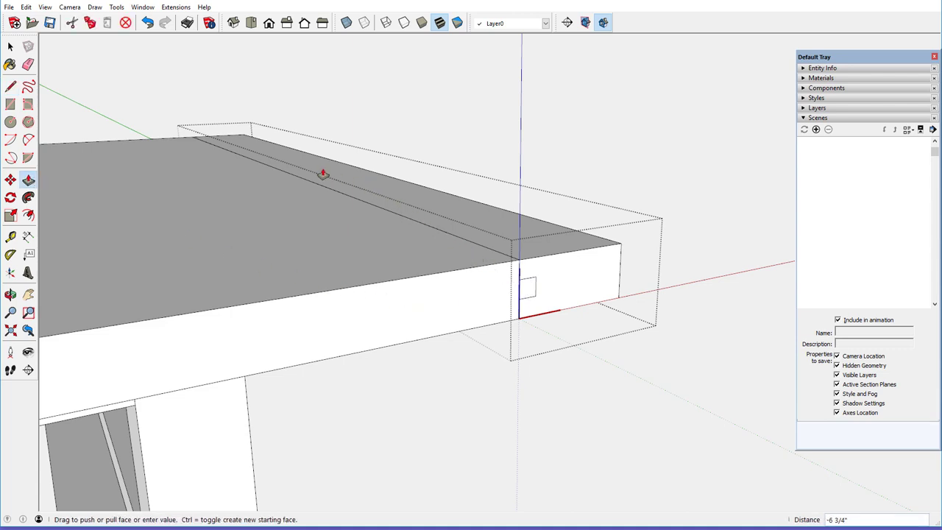
{"action": "left_click", "coordinate": [232, 138]}
{"action": "right_click", "coordinate": [212, 83]}
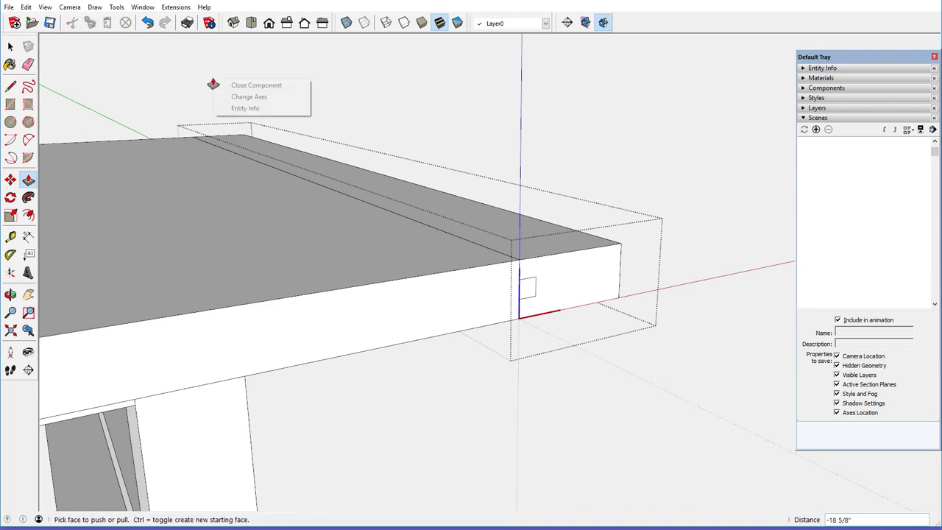
{"action": "left_click", "coordinate": [234, 87]}
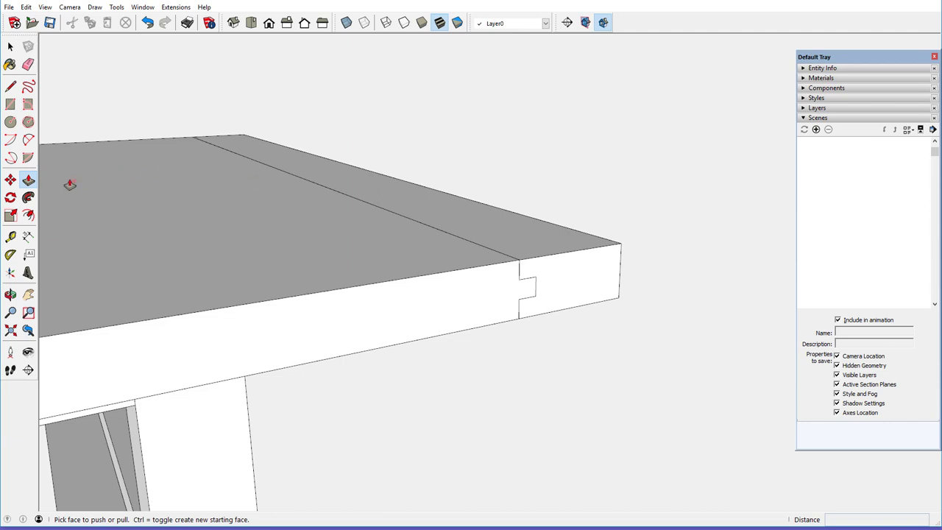
Step: Copy the grooved end board 5 1/8" outward along the red axis, away from the tabletop
{"action": "left_click", "coordinate": [10, 180]}
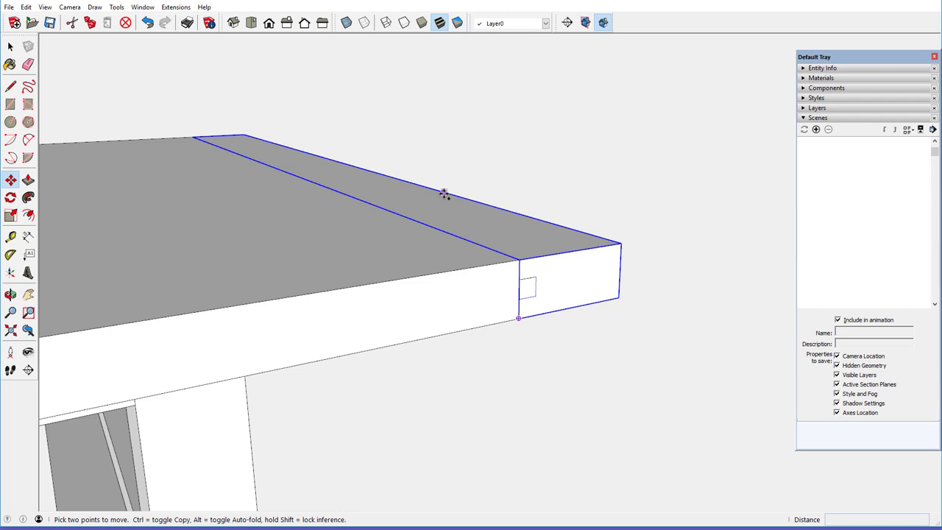
{"action": "left_click", "coordinate": [444, 193]}
{"action": "key", "text": "ctrl"}
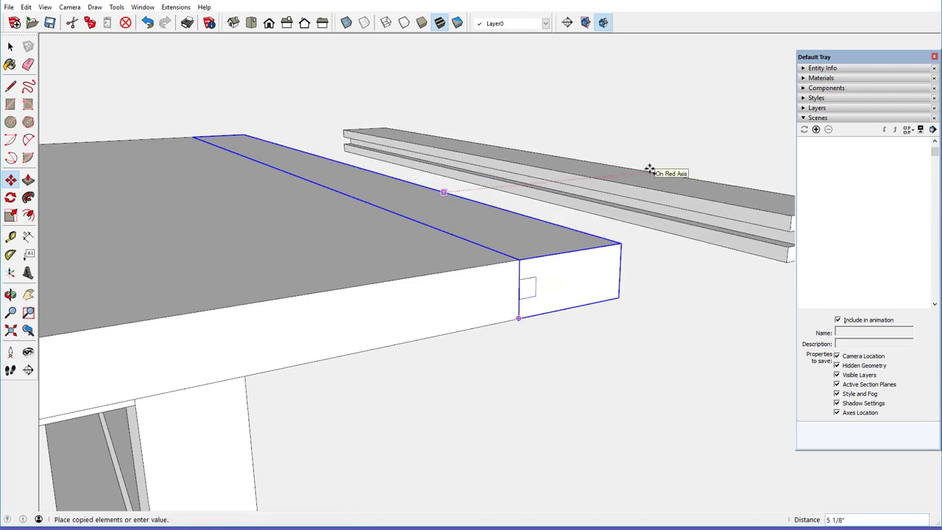
{"action": "left_click", "coordinate": [650, 170]}
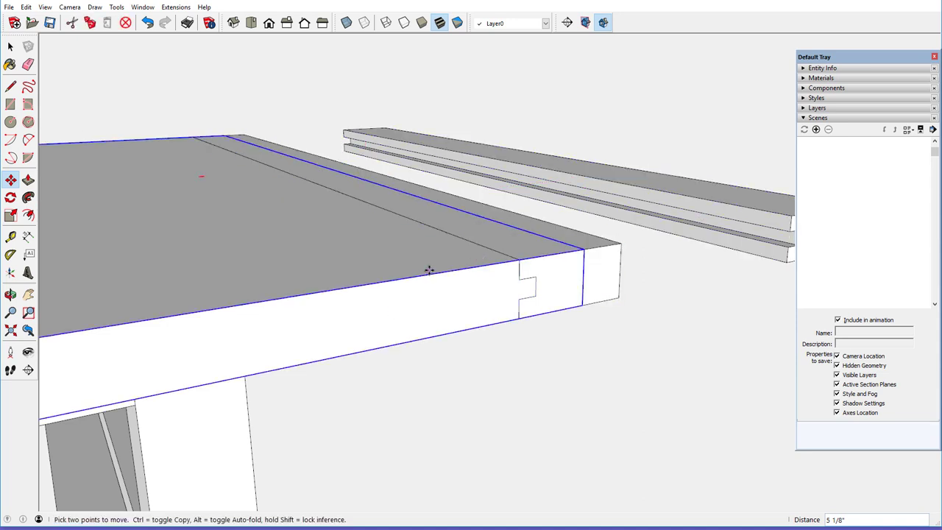
Step: Display the model in X-ray mode to show the tenons inside the fitted end board
{"action": "scroll", "coordinate": [430, 270], "scroll_direction": "down", "scroll_amount": 4}
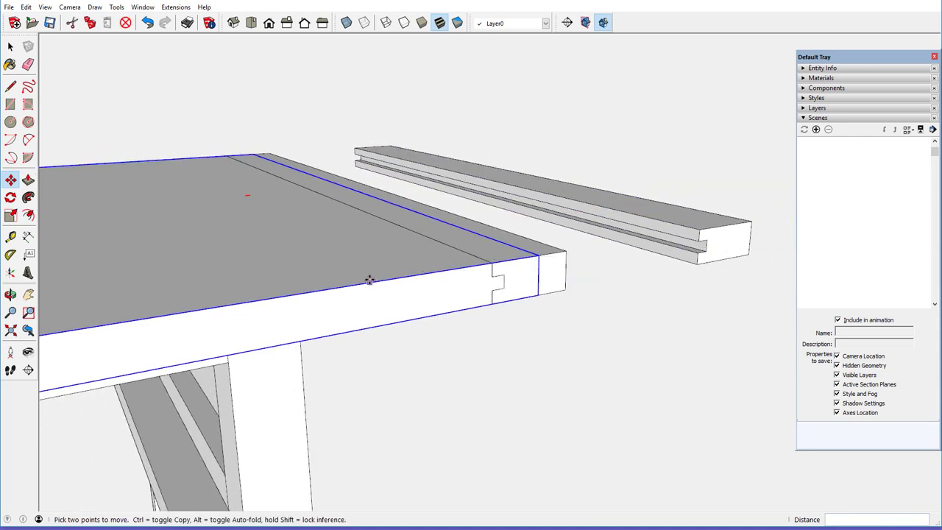
{"action": "middle_click_drag", "start_coordinate": [370, 280], "coordinate": [442, 287]}
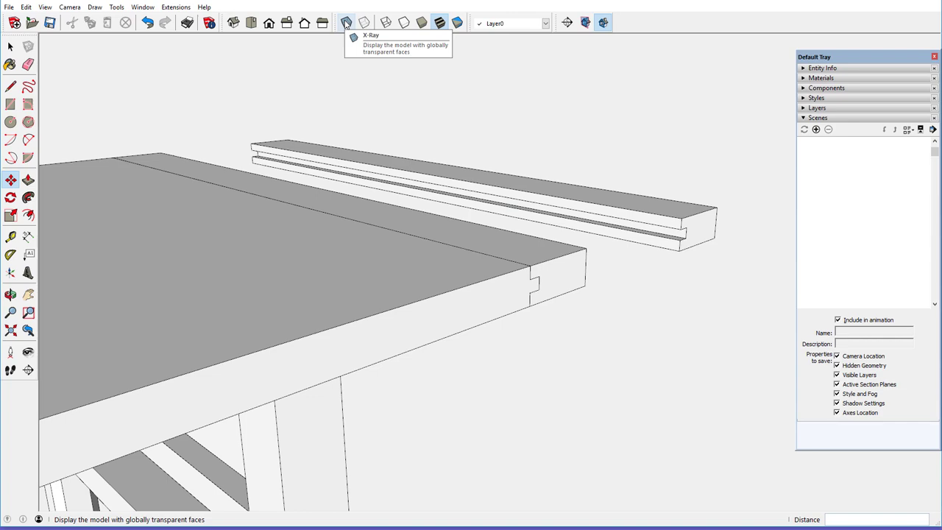
{"action": "left_click", "coordinate": [346, 23]}
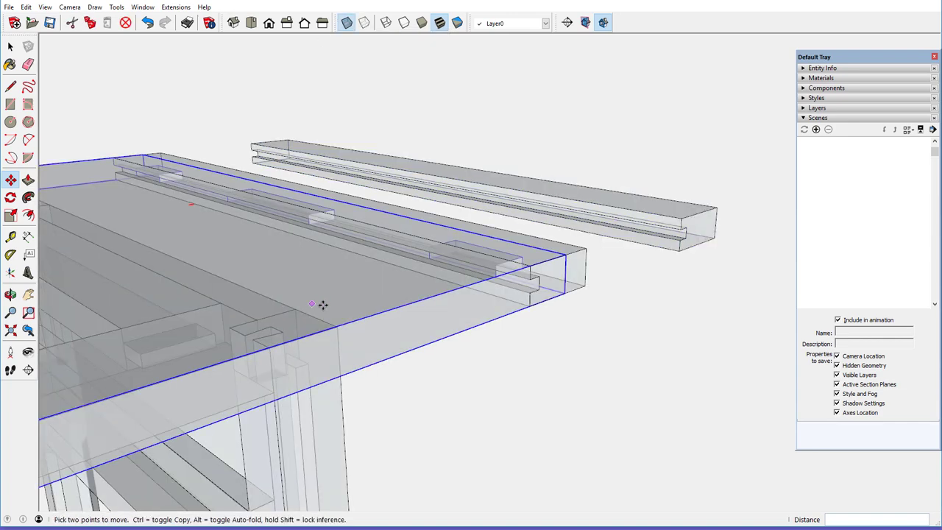
{"action": "middle_click_drag", "start_coordinate": [517, 287], "coordinate": [552, 270]}
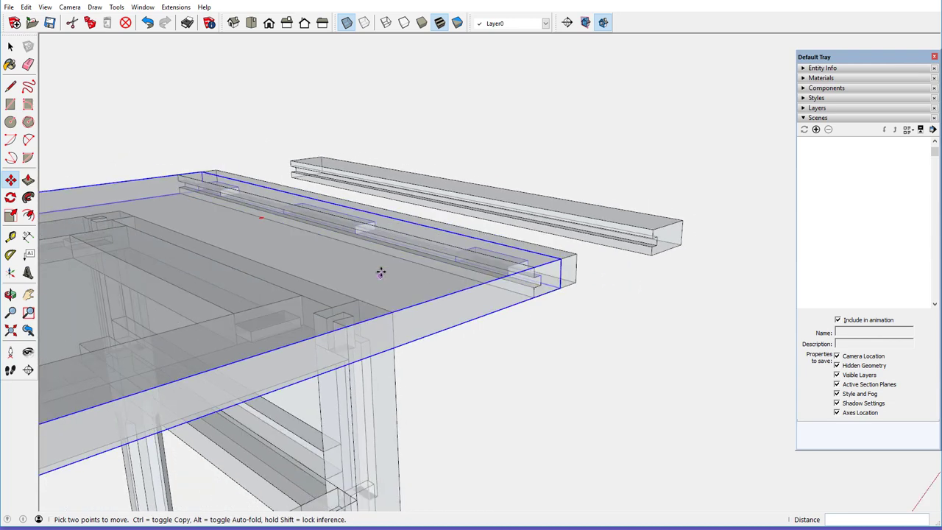
Step: Open the end board fitted against the tabletop for component editing
{"action": "scroll", "coordinate": [380, 272], "scroll_direction": "up", "scroll_amount": 3}
{"action": "scroll", "coordinate": [454, 285], "scroll_direction": "up", "scroll_amount": 1}
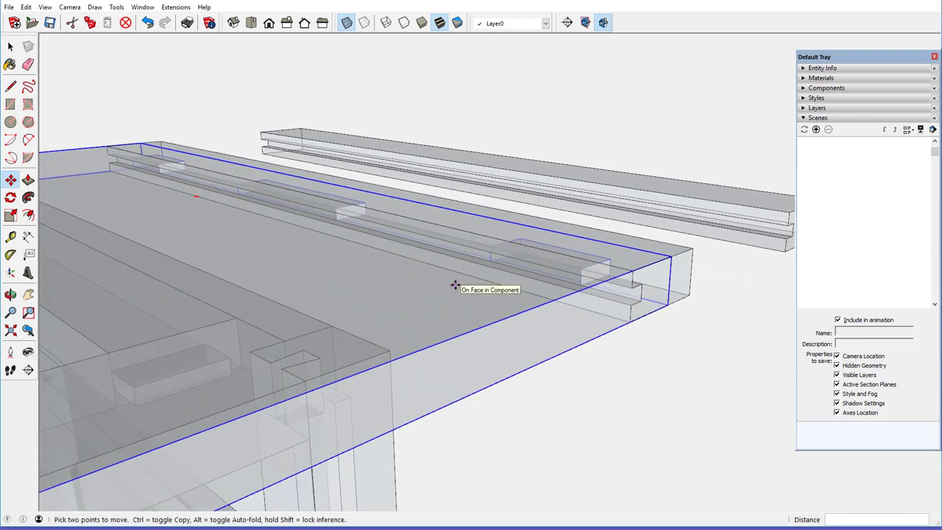
{"action": "scroll", "coordinate": [454, 285], "scroll_direction": "up", "scroll_amount": 1}
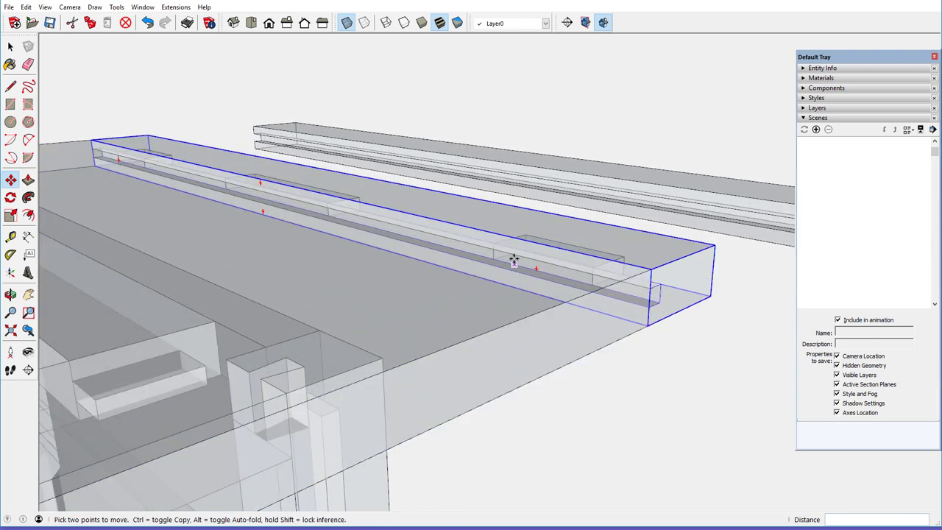
{"action": "mouse_move", "coordinate": [556, 270]}
{"action": "middle_mouse_down"}
{"action": "mouse_move", "coordinate": [567, 243]}
{"action": "mouse_move", "coordinate": [572, 273]}
{"action": "mouse_move", "coordinate": [551, 273]}
{"action": "middle_mouse_up"}
{"action": "left_click", "coordinate": [551, 273]}
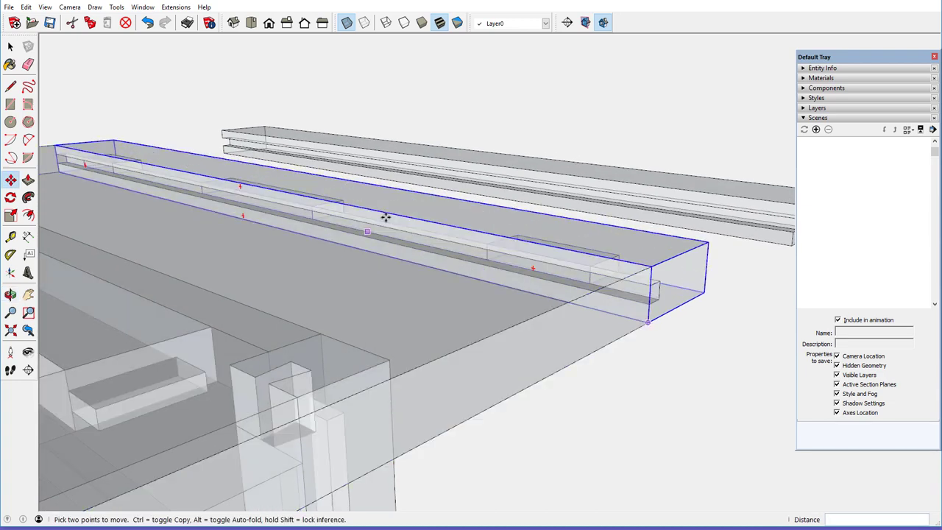
{"action": "right_click", "coordinate": [413, 205]}
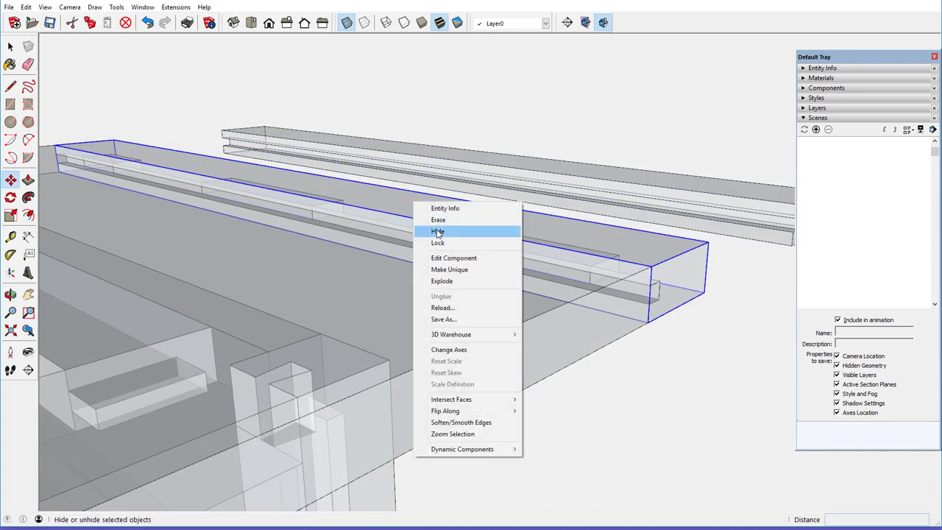
{"action": "left_click", "coordinate": [450, 258]}
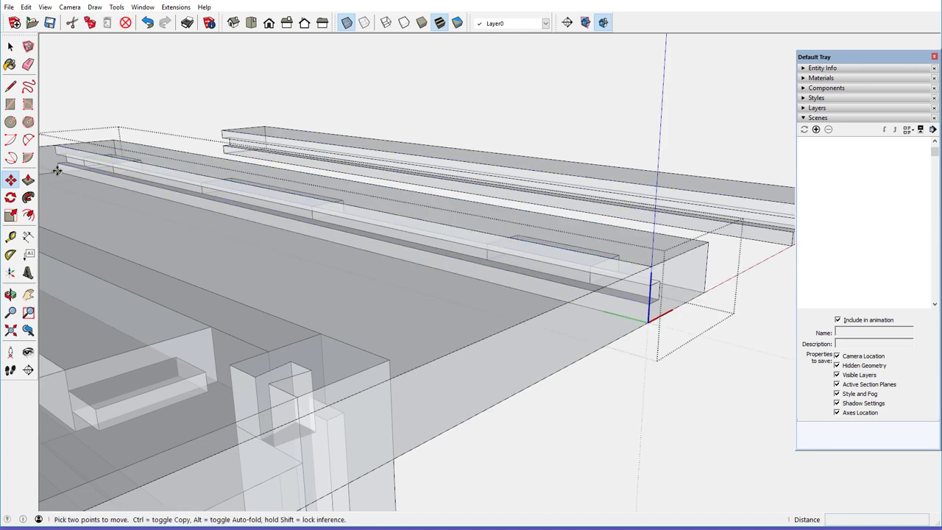
Step: Draw 1/4" vertical lines across the groove's inner face at both ends of each of the three tenons
{"action": "left_click", "coordinate": [11, 87]}
{"action": "left_click", "coordinate": [11, 87]}
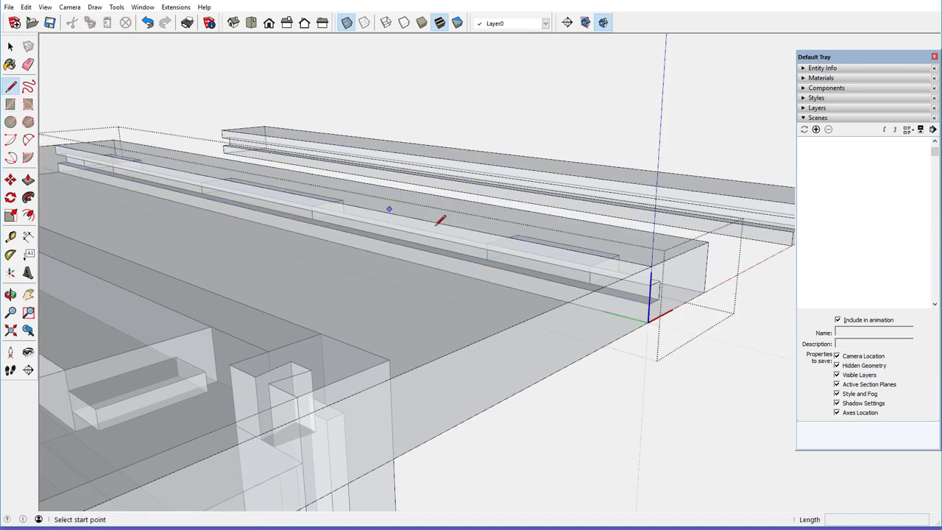
{"action": "left_click", "coordinate": [590, 265]}
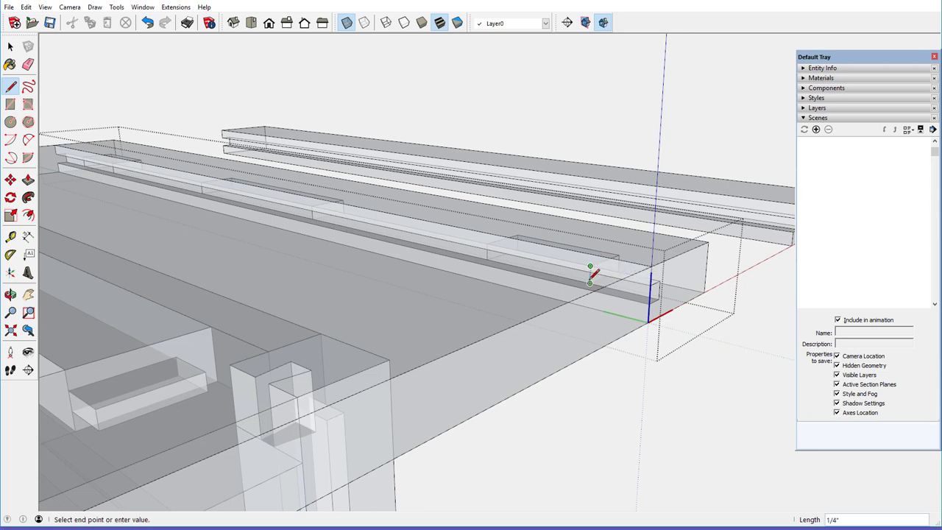
{"action": "left_click", "coordinate": [589, 283]}
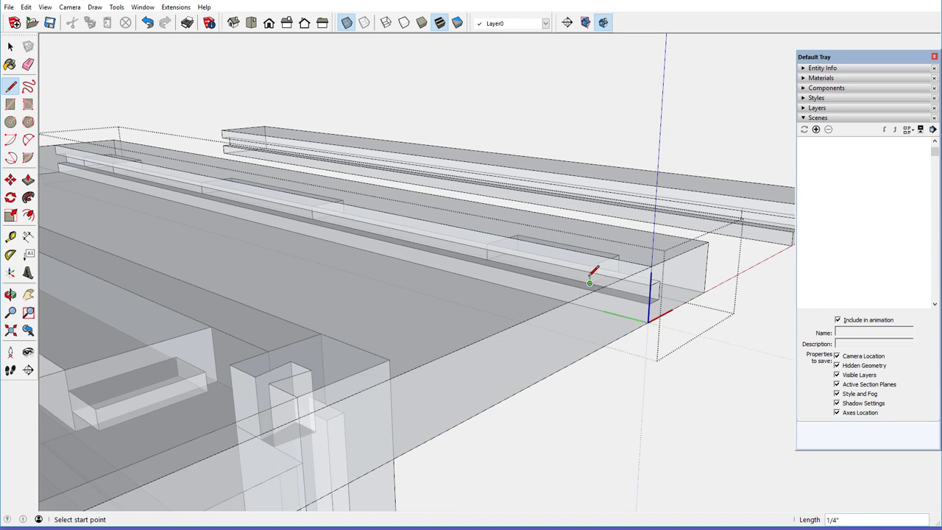
{"action": "left_click", "coordinate": [486, 244]}
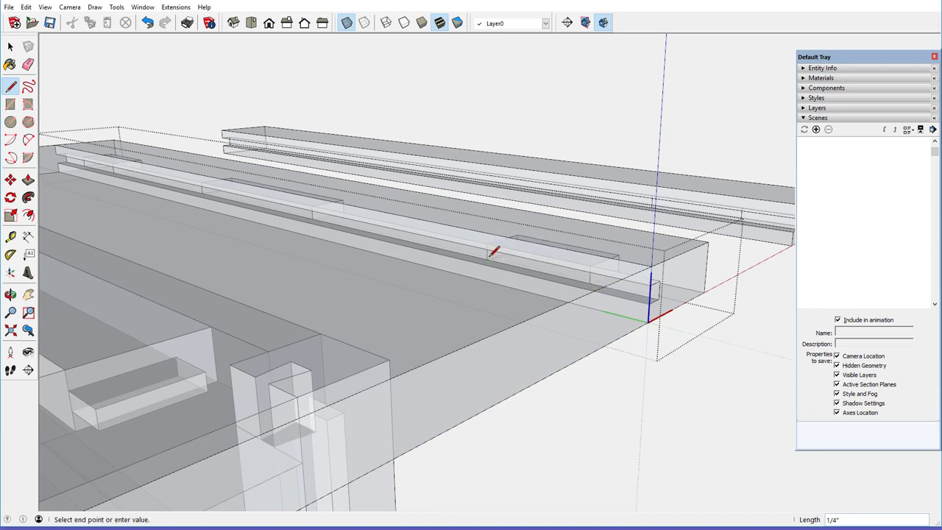
{"action": "left_click", "coordinate": [487, 259]}
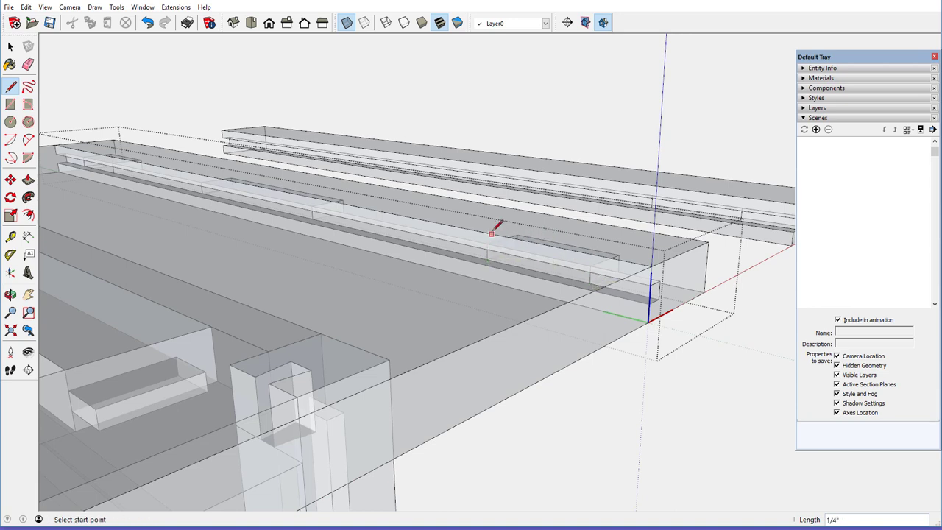
{"action": "left_click", "coordinate": [311, 205]}
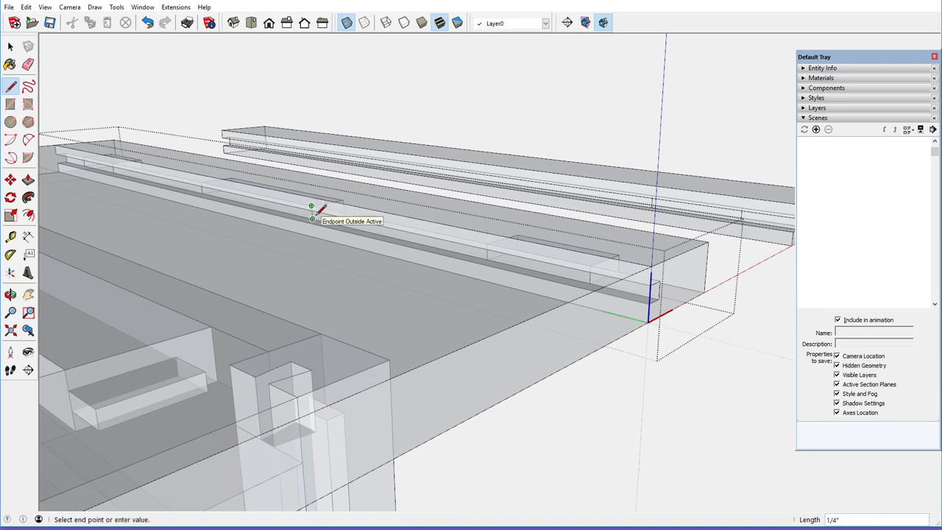
{"action": "left_click", "coordinate": [203, 182]}
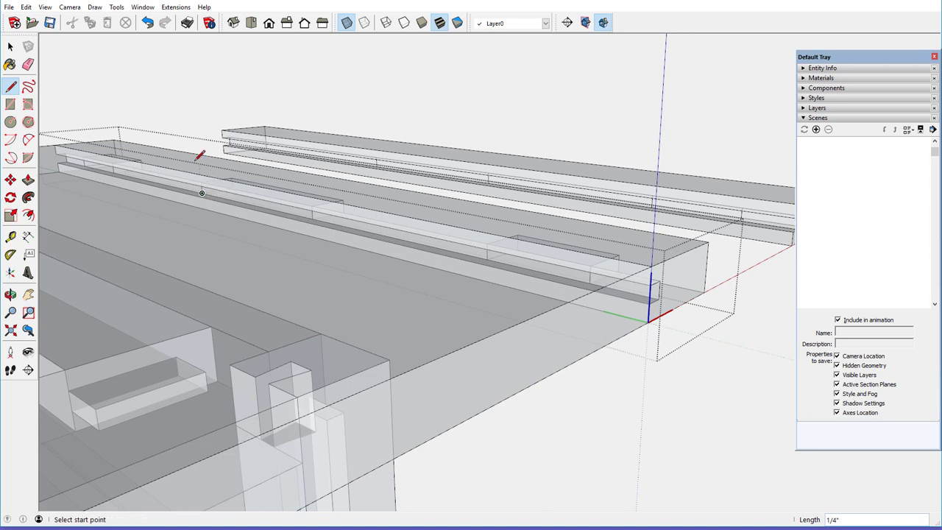
{"action": "left_click", "coordinate": [112, 161]}
{"action": "left_click", "coordinate": [115, 151]}
{"action": "left_click", "coordinate": [83, 156]}
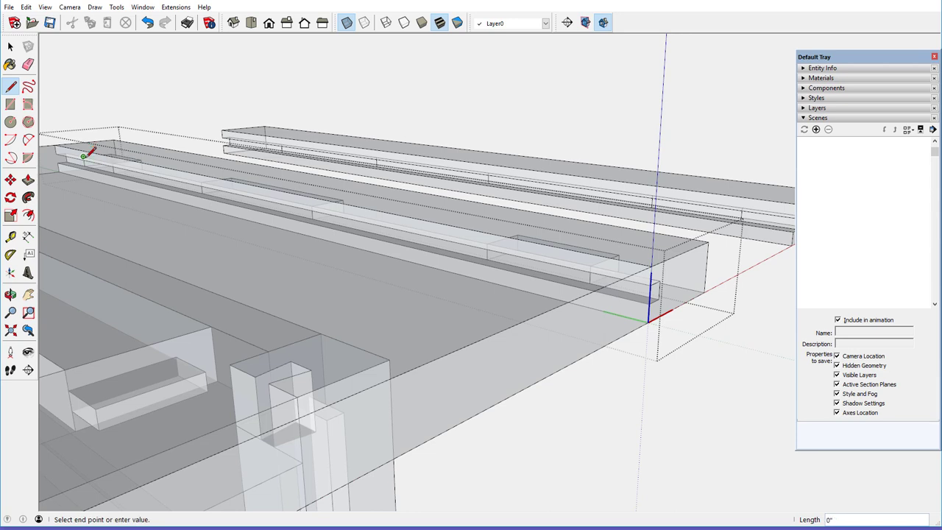
{"action": "left_click", "coordinate": [85, 163]}
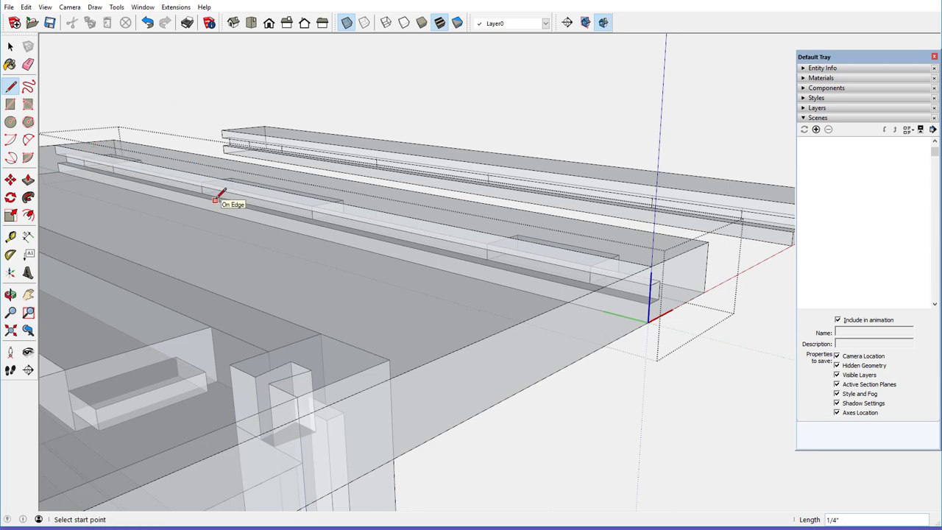
Step: Push the three tenon outlines in the groove 3/4" into the end board to cut the mortises
{"action": "left_click", "coordinate": [30, 182]}
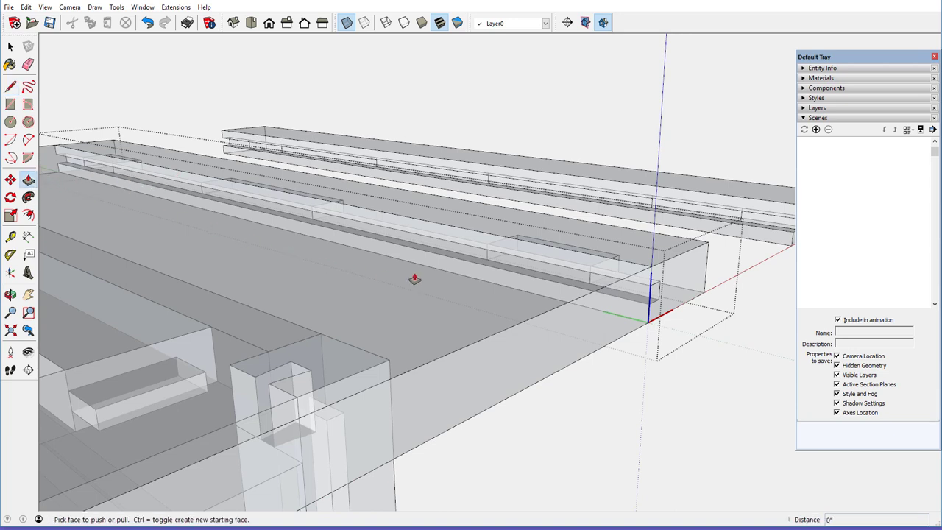
{"action": "left_click", "coordinate": [580, 279]}
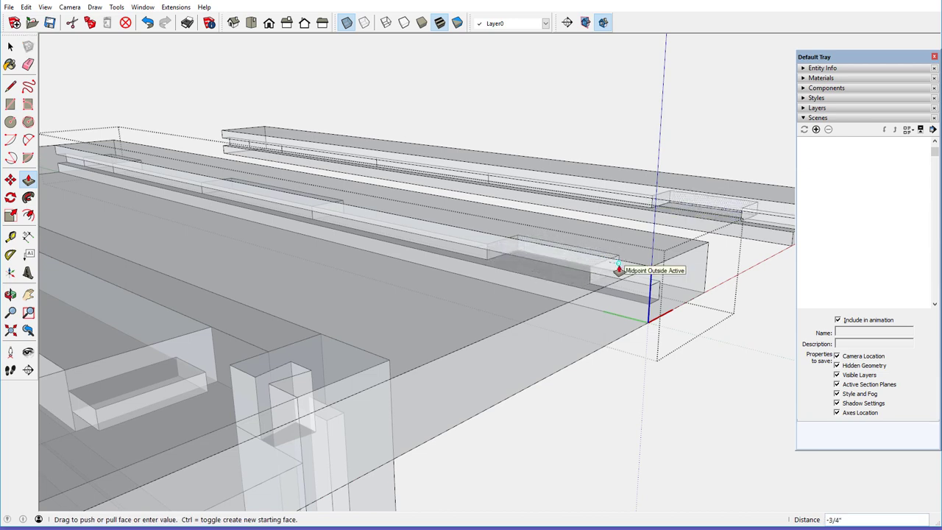
{"action": "left_click", "coordinate": [618, 270]}
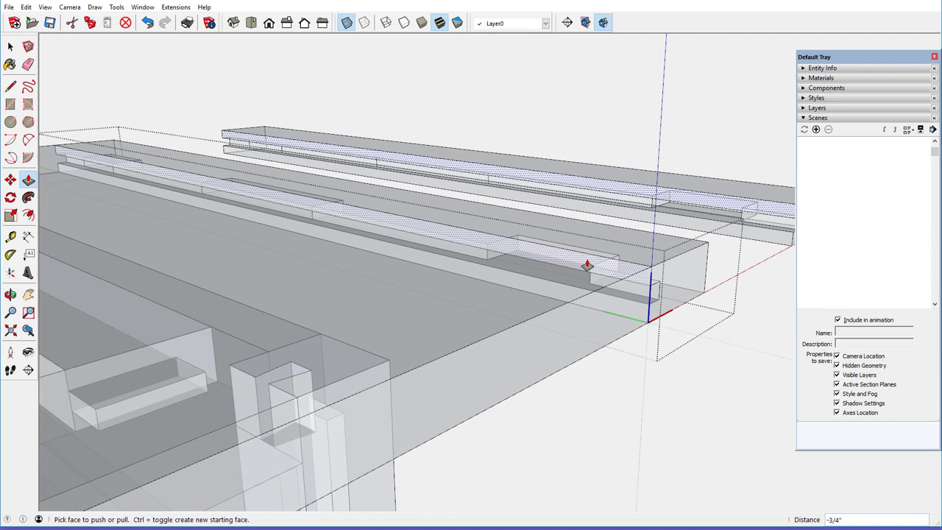
{"action": "left_click", "coordinate": [301, 215]}
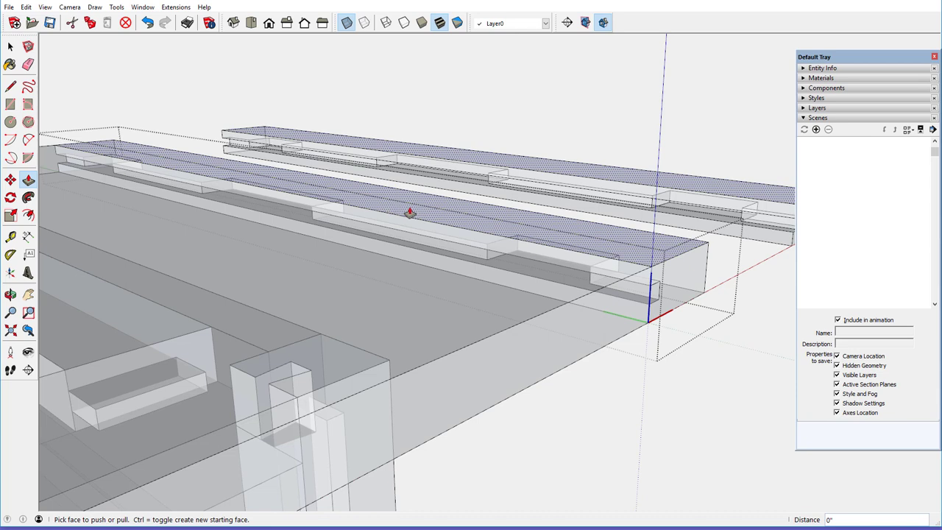
{"action": "key", "text": "Escape"}
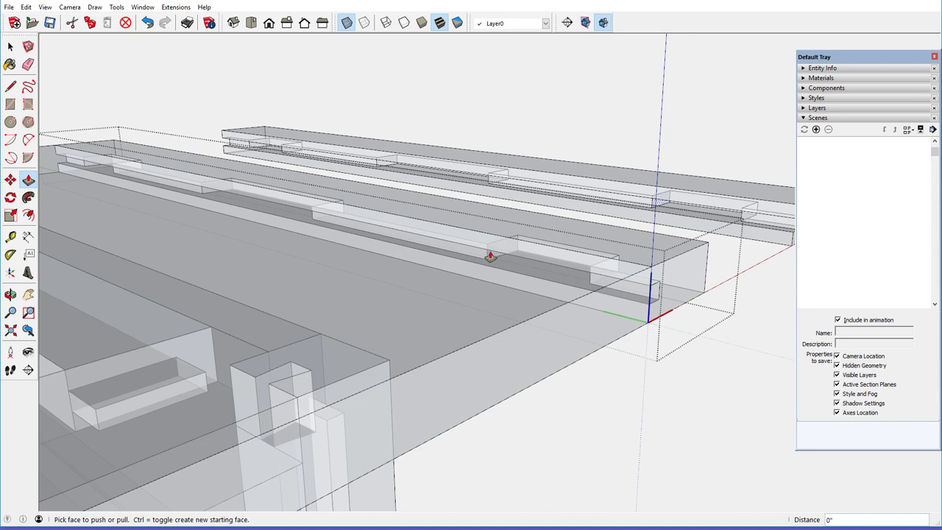
Step: Push both end faces and the back face of the nearest mortise outward by 1/16" for clearance around the tenon
{"action": "scroll", "coordinate": [490, 256], "scroll_direction": "up", "scroll_amount": 1}
{"action": "scroll", "coordinate": [490, 256], "scroll_direction": "up", "scroll_amount": 2}
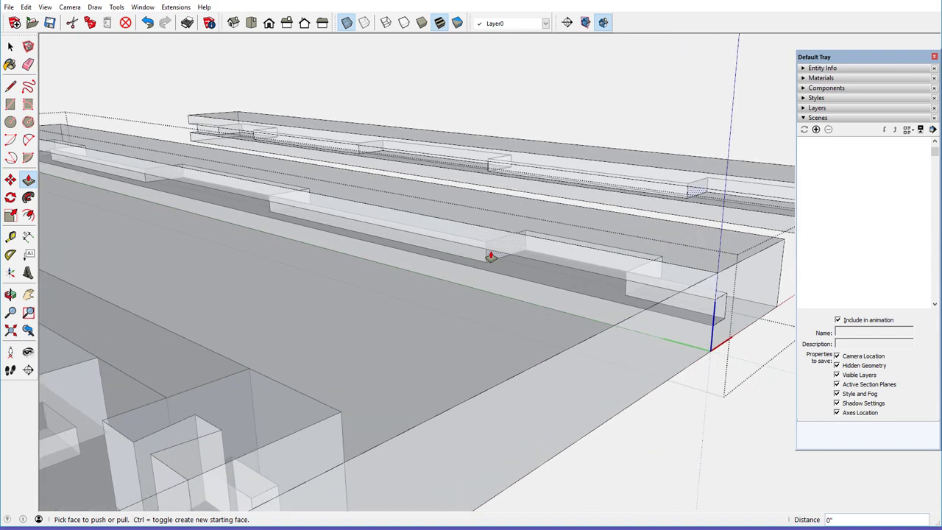
{"action": "left_click", "coordinate": [487, 259]}
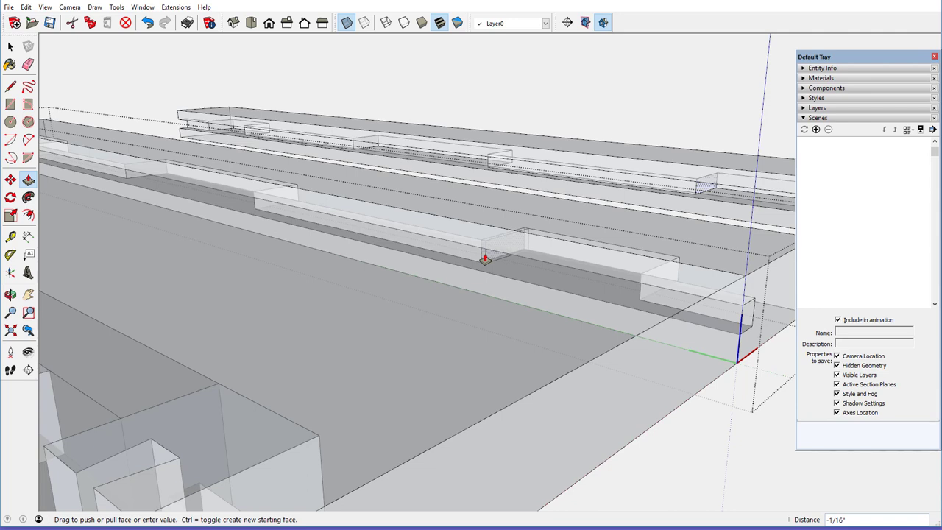
{"action": "left_click", "coordinate": [484, 259]}
{"action": "middle_click_drag", "start_coordinate": [462, 257], "coordinate": [722, 274]}
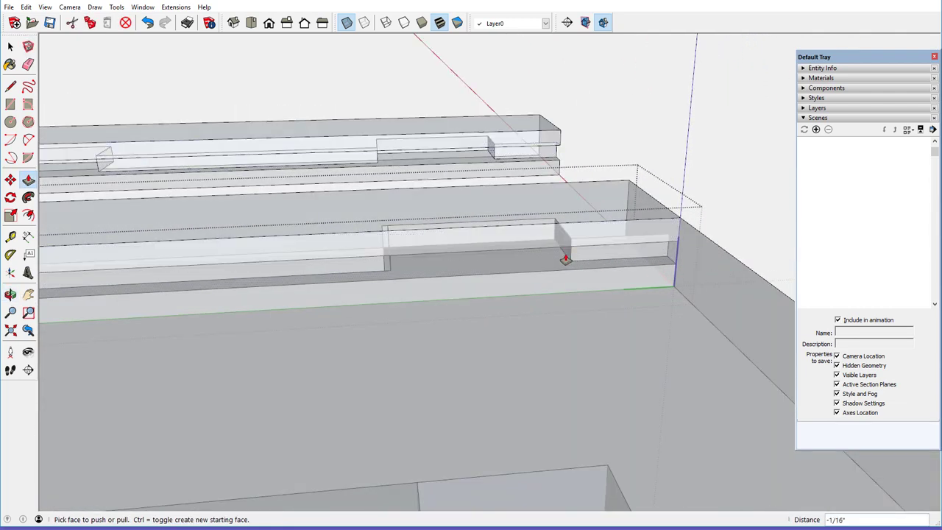
{"action": "left_click", "coordinate": [570, 260]}
{"action": "left_click", "coordinate": [570, 258]}
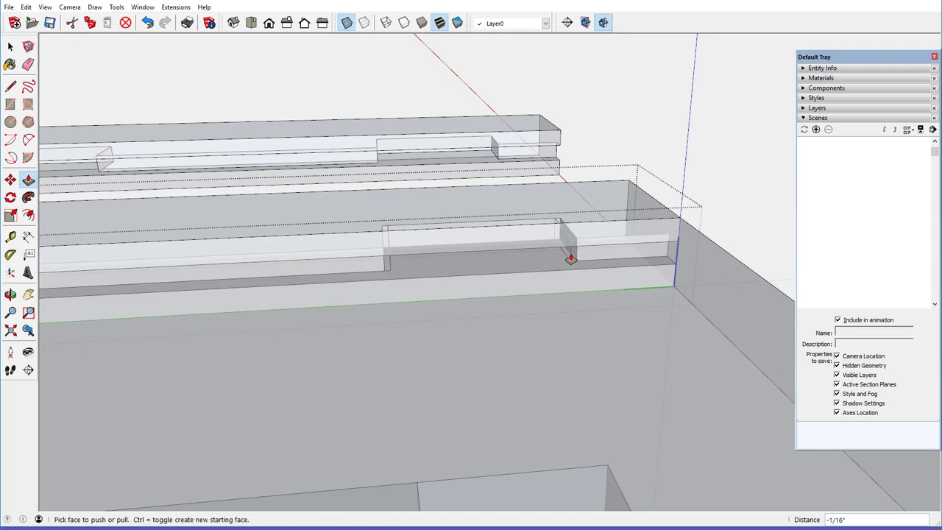
{"action": "middle_click_drag", "start_coordinate": [592, 258], "coordinate": [471, 206]}
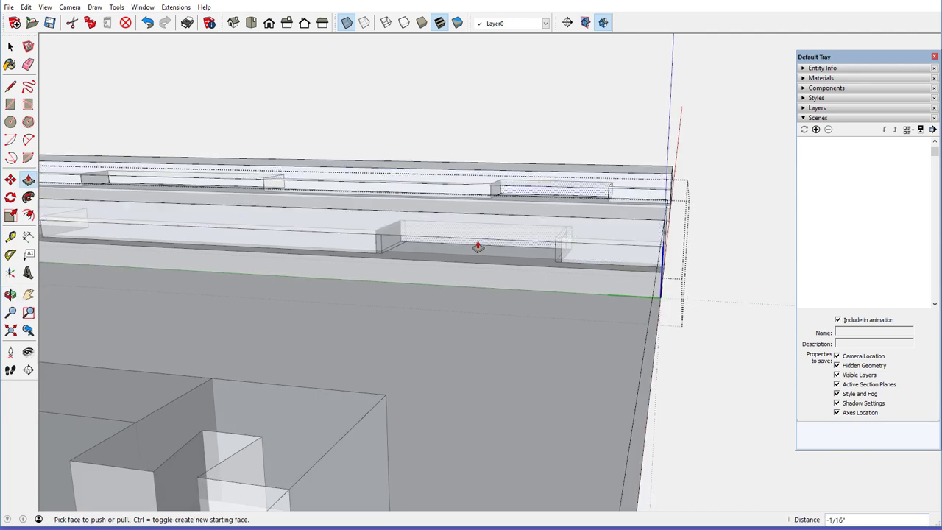
{"action": "left_click", "coordinate": [478, 247]}
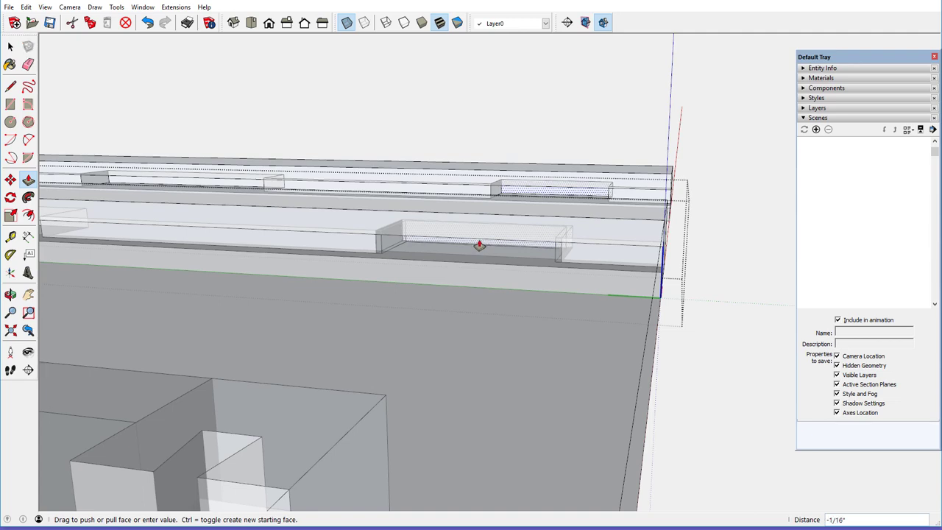
{"action": "left_click", "coordinate": [479, 246]}
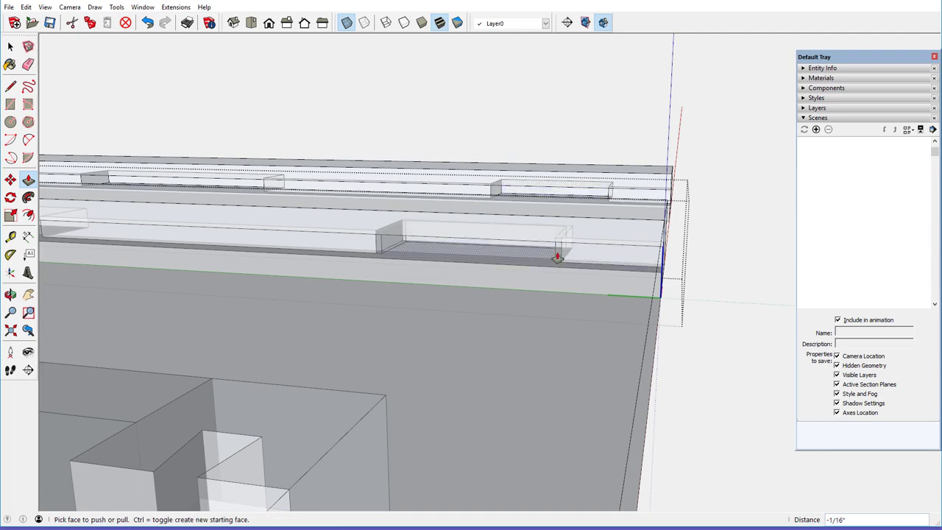
Step: Enlarge the middle mortise by 1/16" at its end faces and back face, matching the nearest mortise
{"action": "scroll", "coordinate": [557, 257], "scroll_direction": "down", "scroll_amount": 2}
{"action": "scroll", "coordinate": [557, 256], "scroll_direction": "down", "scroll_amount": 2}
{"action": "middle_click_drag", "start_coordinate": [521, 262], "coordinate": [491, 273]}
{"action": "scroll", "coordinate": [580, 265], "scroll_direction": "down", "scroll_amount": 2}
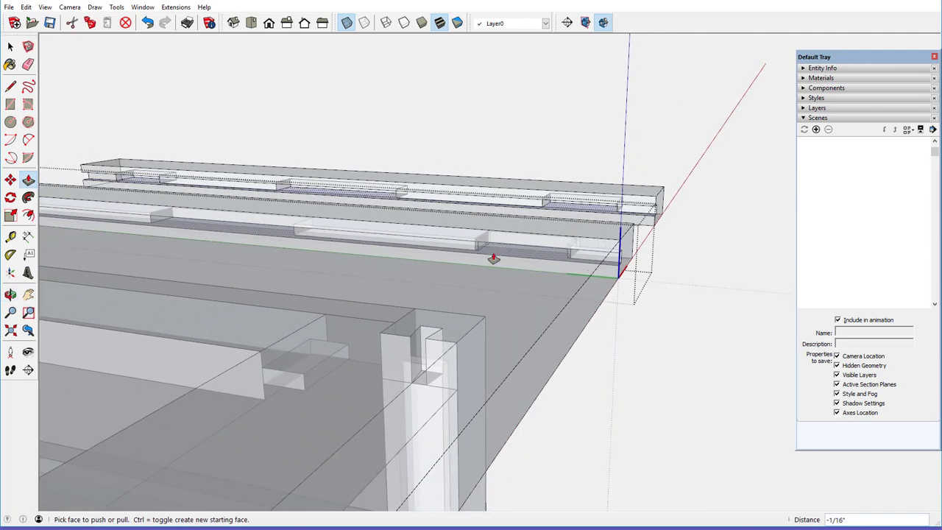
{"action": "scroll", "coordinate": [159, 213], "scroll_direction": "up", "scroll_amount": 3}
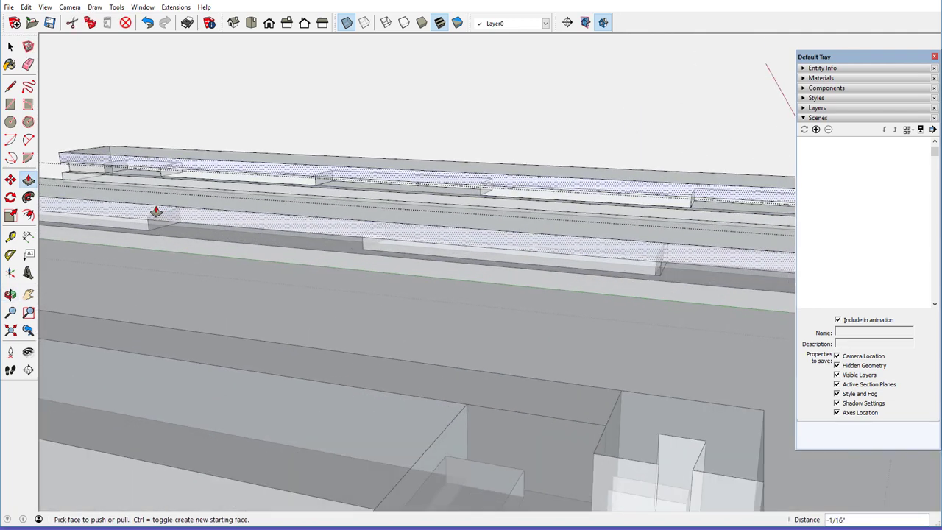
{"action": "scroll", "coordinate": [156, 212], "scroll_direction": "up", "scroll_amount": 3}
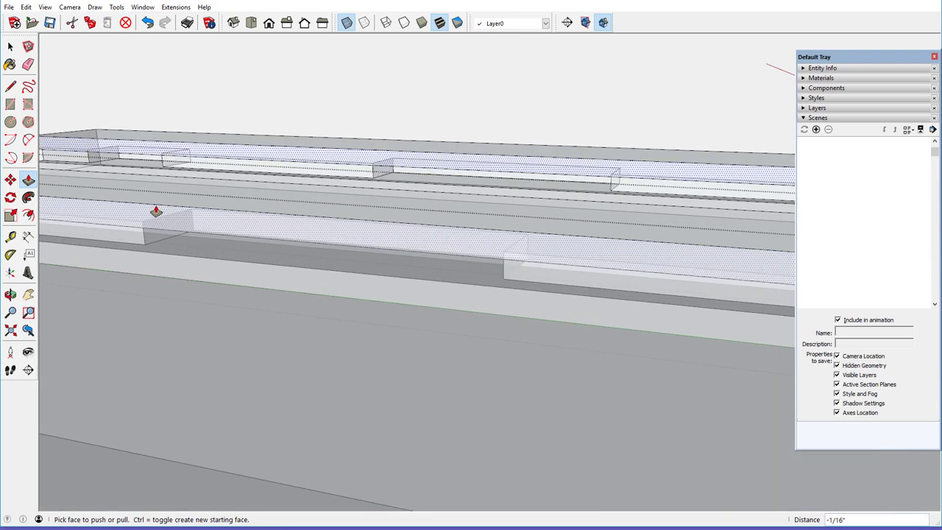
{"action": "middle_click_drag", "start_coordinate": [183, 238], "coordinate": [182, 229]}
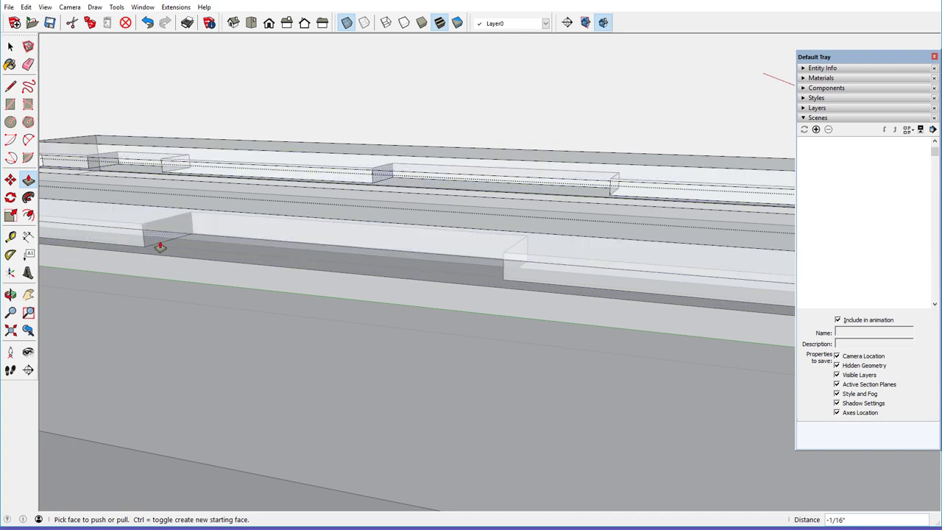
{"action": "middle_click_drag", "start_coordinate": [217, 243], "coordinate": [214, 221]}
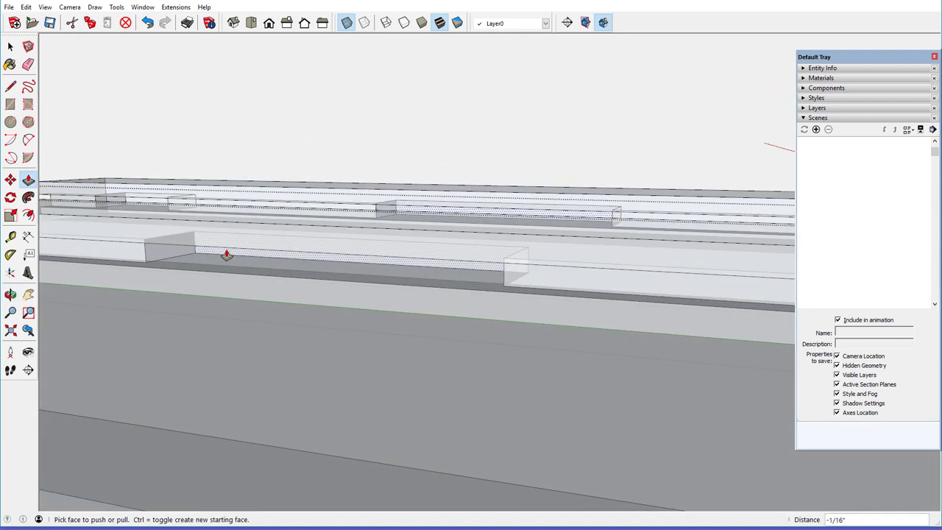
{"action": "scroll", "coordinate": [486, 259], "scroll_direction": "down", "scroll_amount": 2}
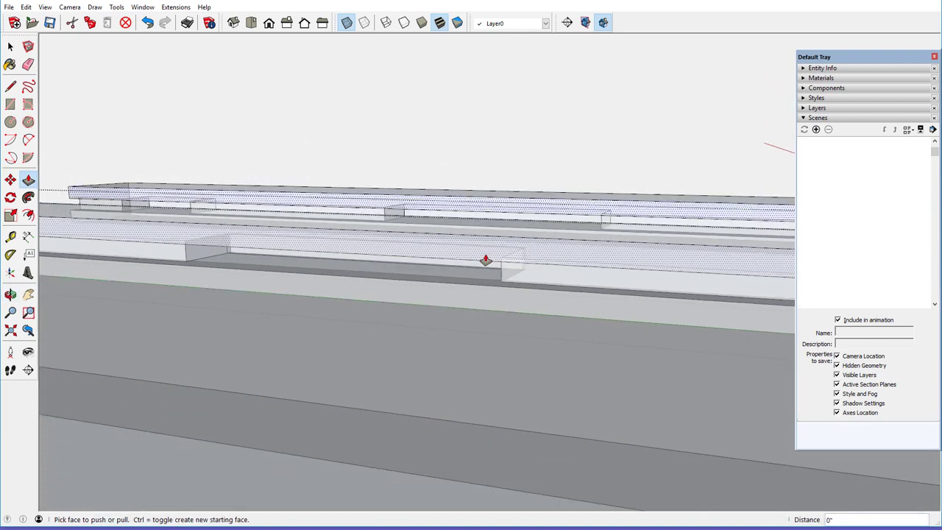
Step: Enlarge the third mortise, at the far end of the board, by 1/16" at its end faces and back face like the other two
{"action": "scroll", "coordinate": [485, 259], "scroll_direction": "down", "scroll_amount": 3}
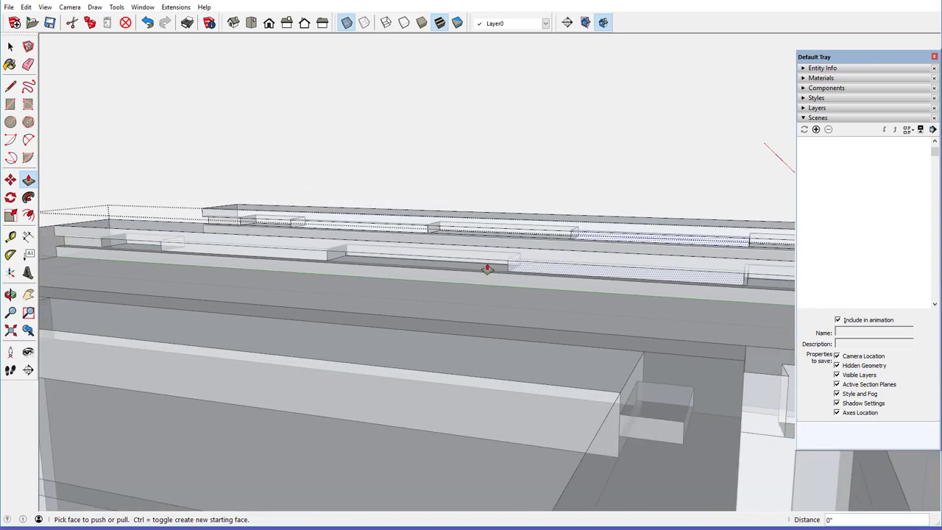
{"action": "scroll", "coordinate": [102, 250], "scroll_direction": "up", "scroll_amount": 3}
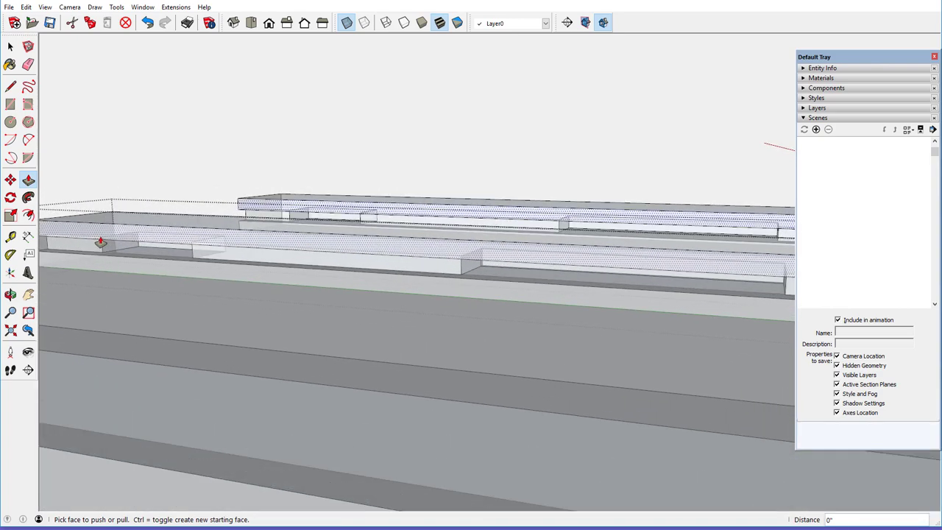
{"action": "scroll", "coordinate": [103, 241], "scroll_direction": "up", "scroll_amount": 5}
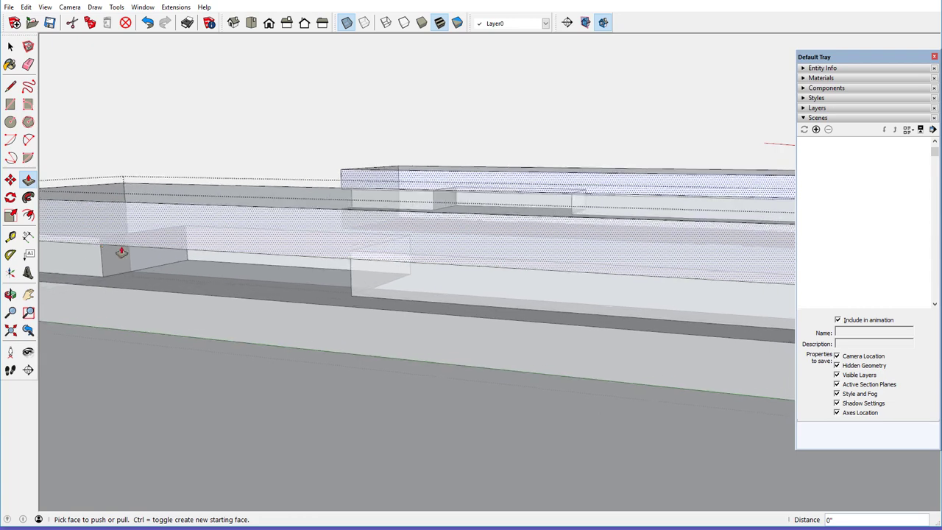
{"action": "middle_click_drag", "start_coordinate": [203, 292], "coordinate": [209, 302]}
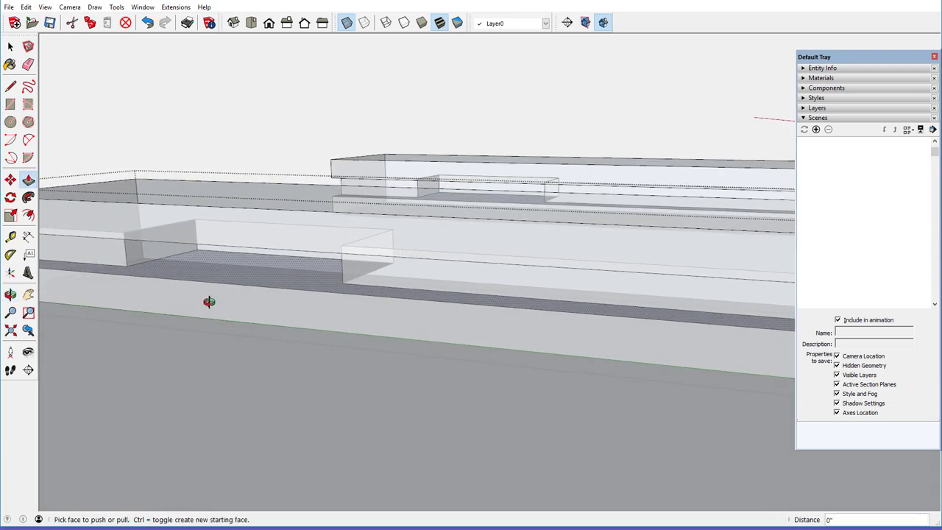
{"action": "left_click", "coordinate": [169, 258]}
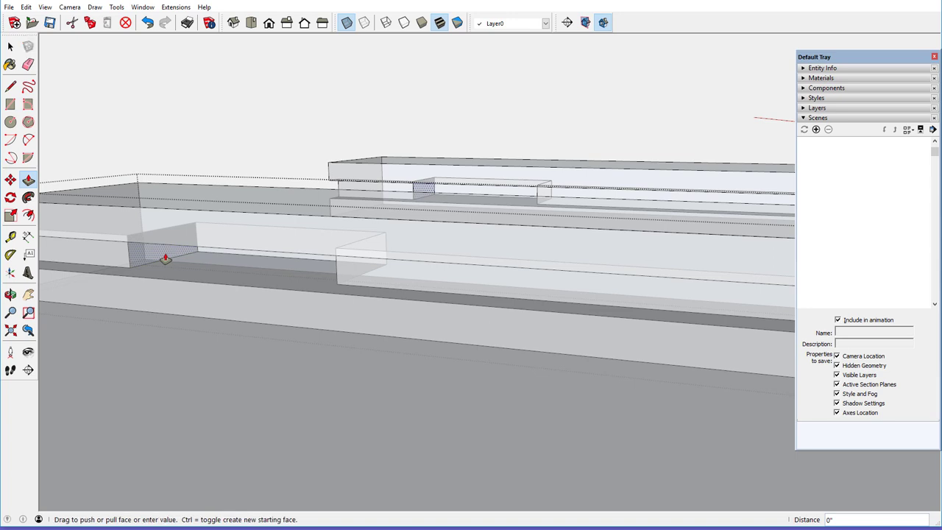
{"action": "left_click", "coordinate": [163, 259]}
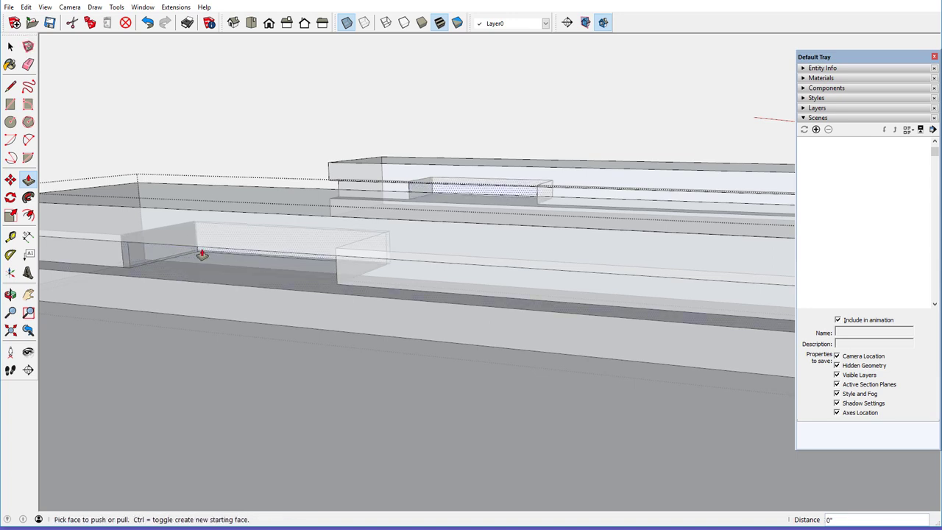
{"action": "middle_click_drag", "start_coordinate": [179, 280], "coordinate": [353, 294]}
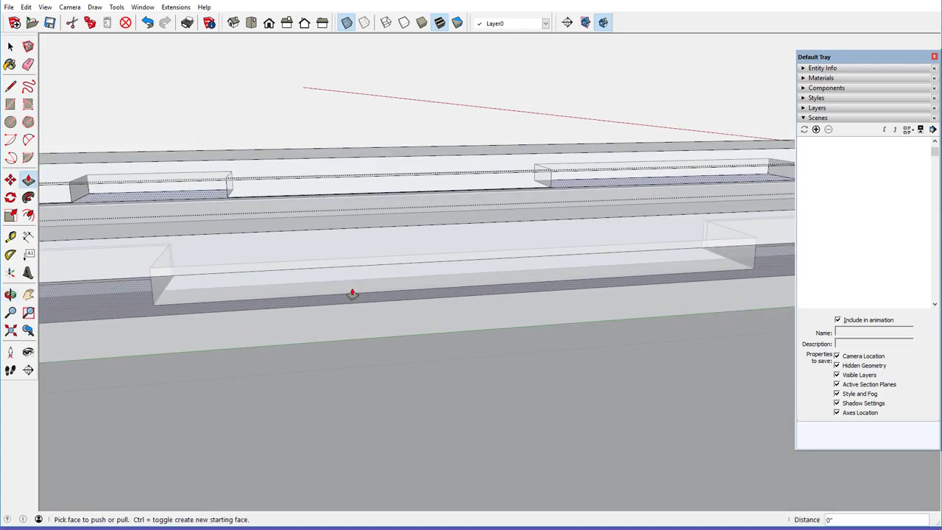
Step: Turn off X-ray display and close the breadboard end component
{"action": "scroll", "coordinate": [355, 294], "scroll_direction": "down", "scroll_amount": 5}
{"action": "middle_click_drag", "start_coordinate": [230, 305], "coordinate": [284, 301]}
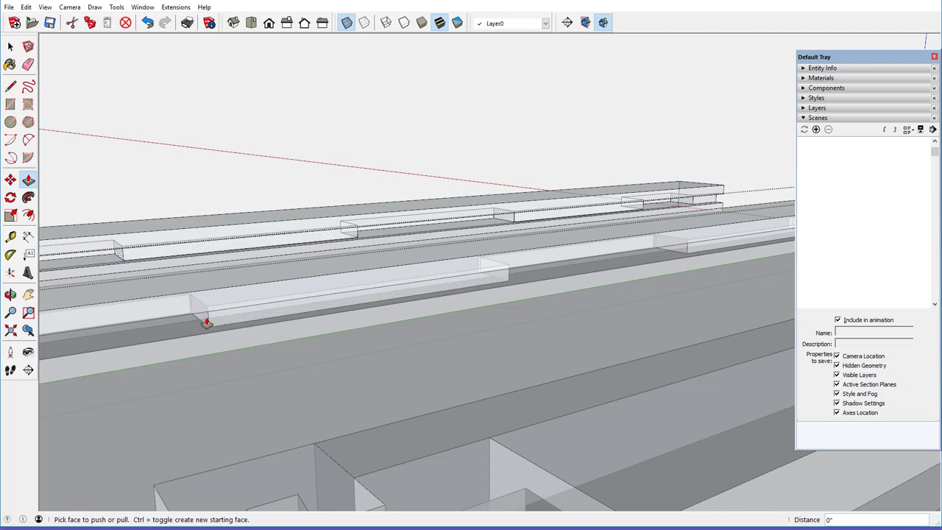
{"action": "scroll", "coordinate": [292, 316], "scroll_direction": "down", "scroll_amount": 3}
{"action": "middle_click_drag", "start_coordinate": [292, 316], "coordinate": [69, 332]}
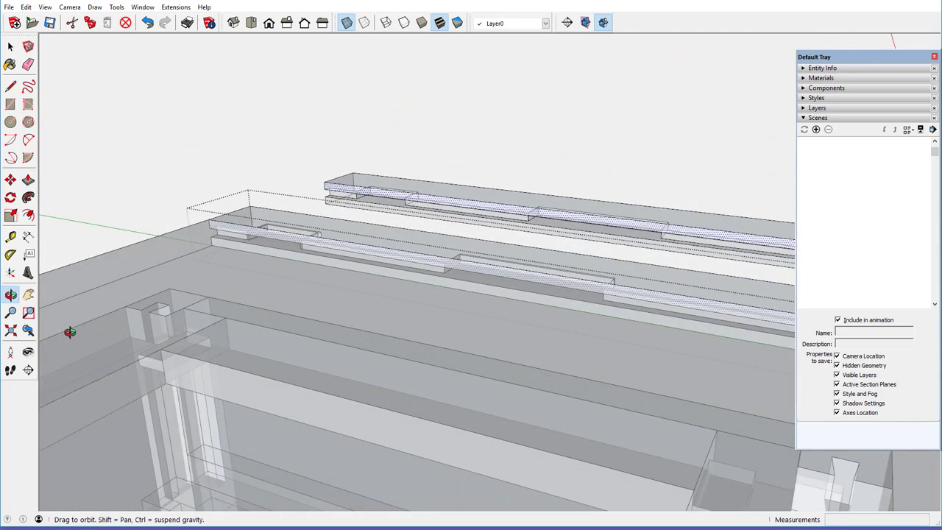
{"action": "scroll", "coordinate": [105, 281], "scroll_direction": "down", "scroll_amount": 3}
{"action": "scroll", "coordinate": [267, 279], "scroll_direction": "down", "scroll_amount": 2}
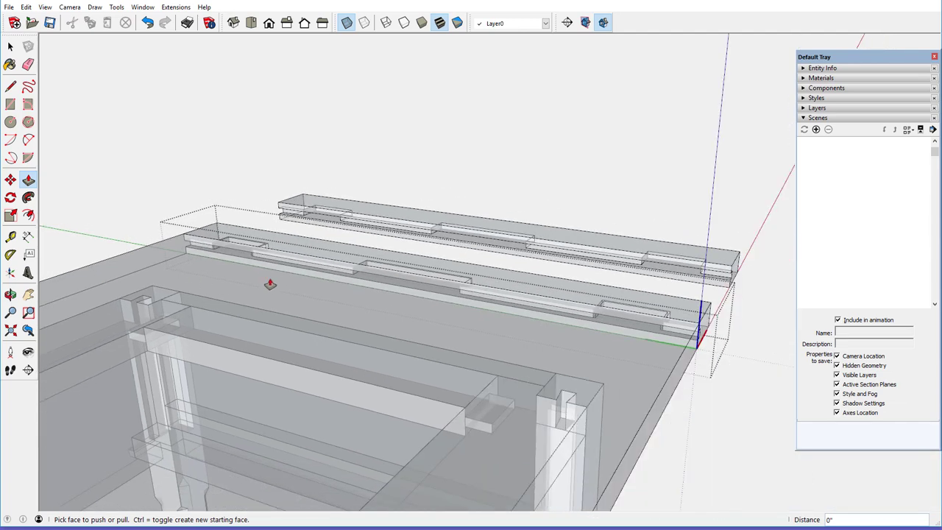
{"action": "scroll", "coordinate": [264, 283], "scroll_direction": "down", "scroll_amount": 2}
{"action": "middle_click_drag", "start_coordinate": [308, 288], "coordinate": [199, 290]}
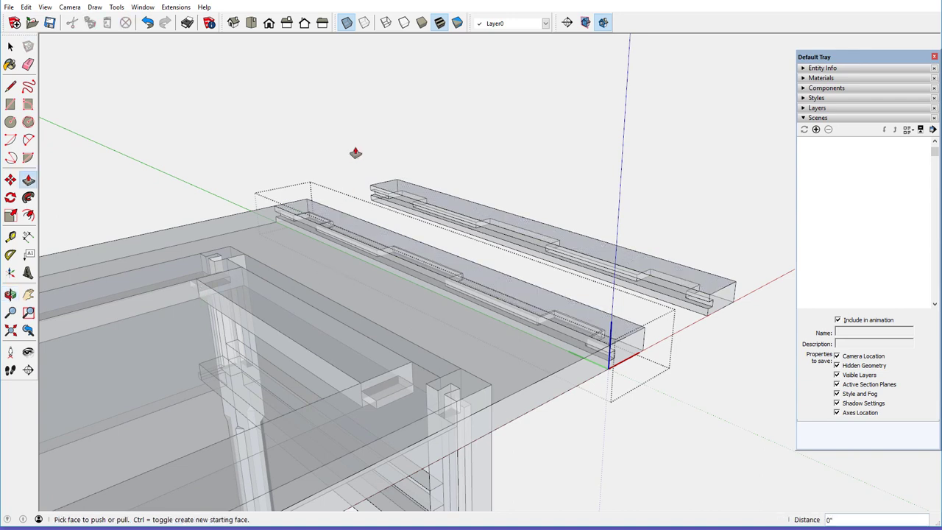
{"action": "left_click", "coordinate": [347, 23]}
{"action": "right_click", "coordinate": [324, 148]}
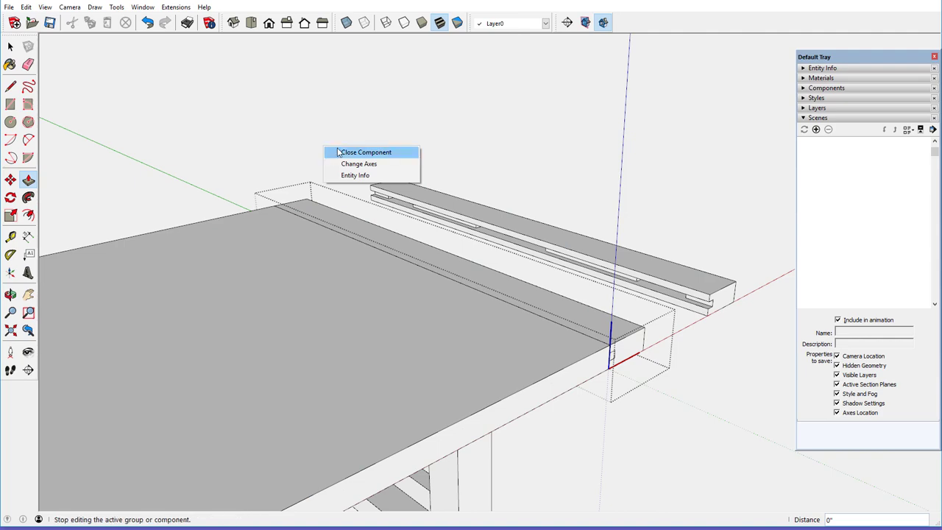
{"action": "left_click", "coordinate": [365, 152]}
{"action": "scroll", "coordinate": [418, 252], "scroll_direction": "down", "scroll_amount": 5}
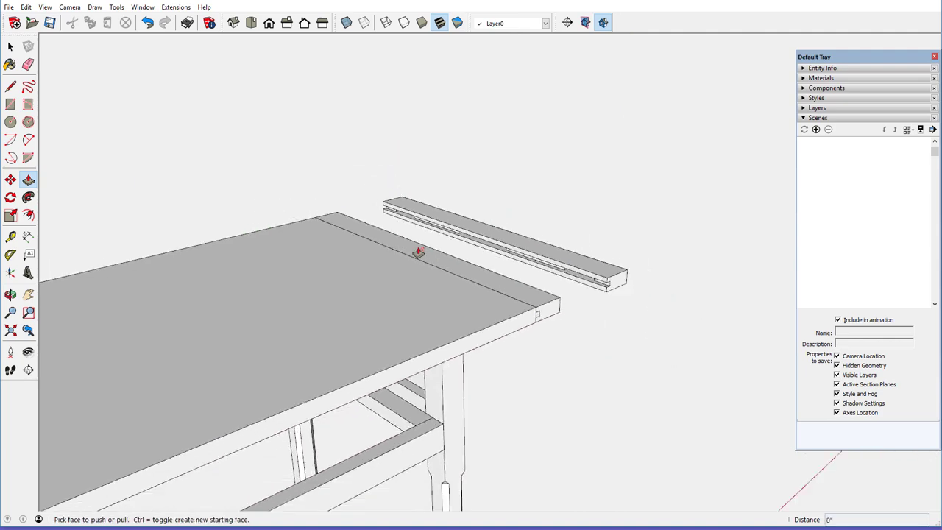
Step: Move the spare breadboard end about 36 13/16" along the red axis, past the exposed tenons at the opposite end of the tabletop
{"action": "scroll", "coordinate": [418, 252], "scroll_direction": "down", "scroll_amount": 2}
{"action": "middle_click_drag", "start_coordinate": [431, 269], "coordinate": [384, 269]}
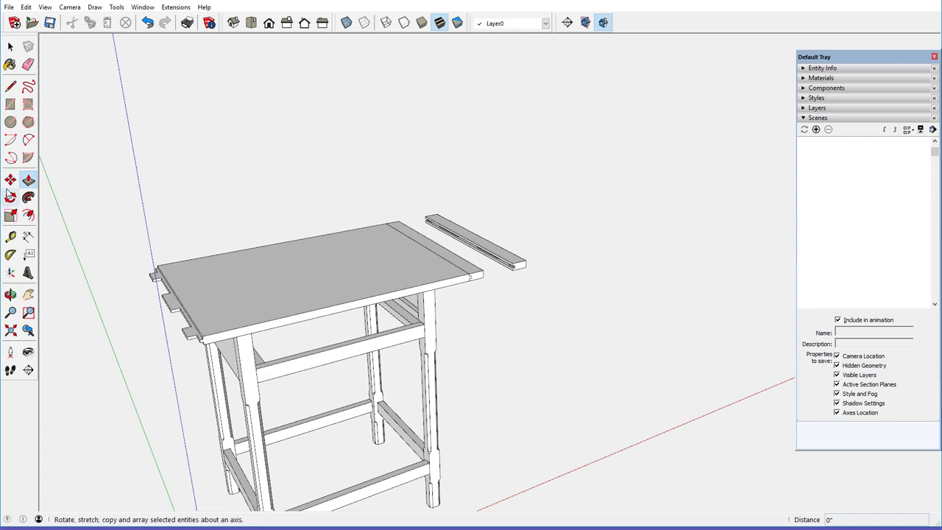
{"action": "left_click", "coordinate": [10, 181]}
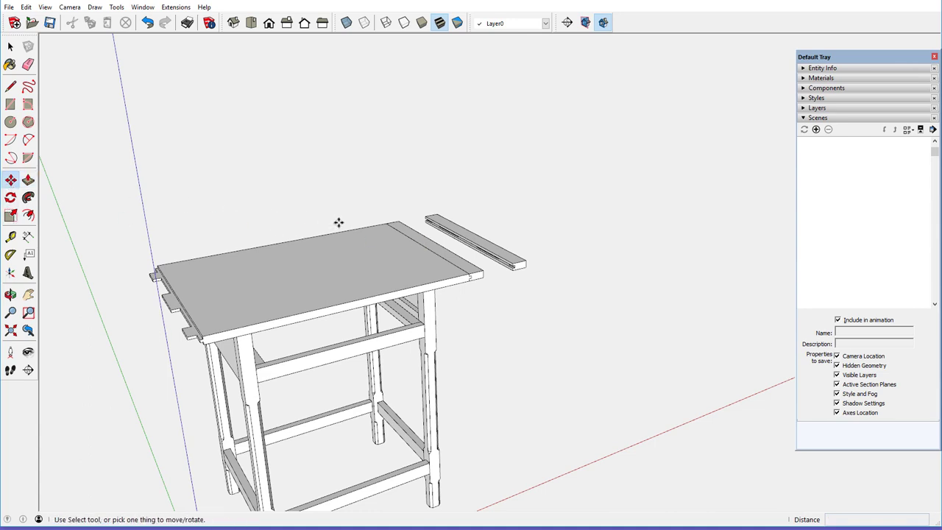
{"action": "left_click", "coordinate": [434, 218]}
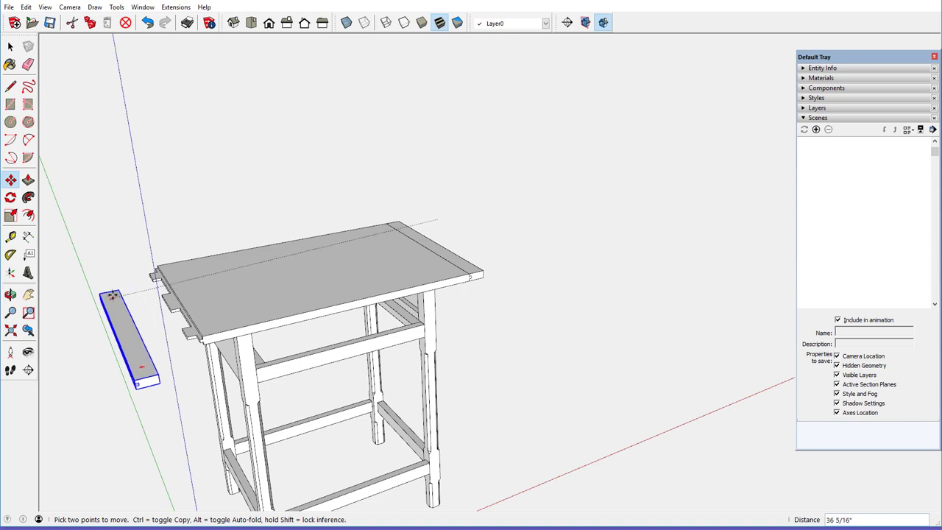
{"action": "left_click", "coordinate": [98, 283]}
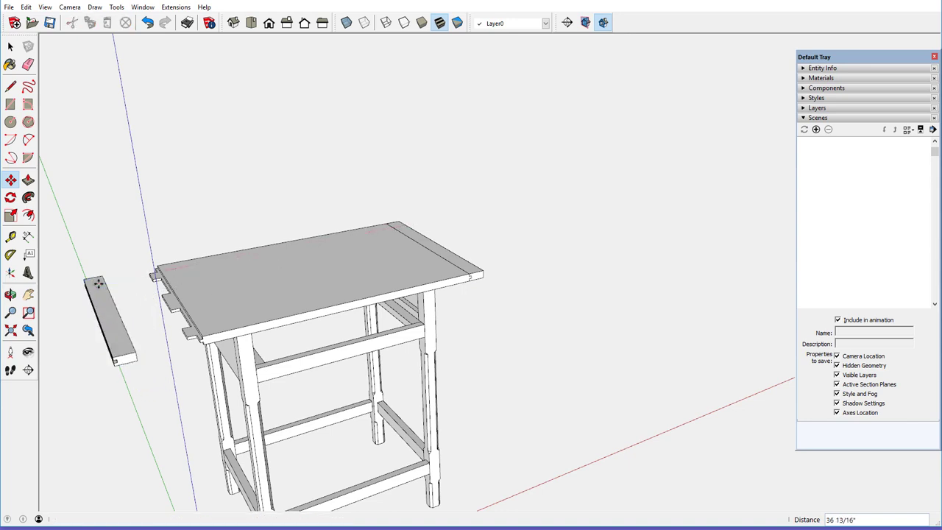
Step: Flip the moved breadboard end along the component's red axis so its groove faces the tenons
{"action": "right_click", "coordinate": [100, 283]}
{"action": "mouse_move", "coordinate": [133, 240]}
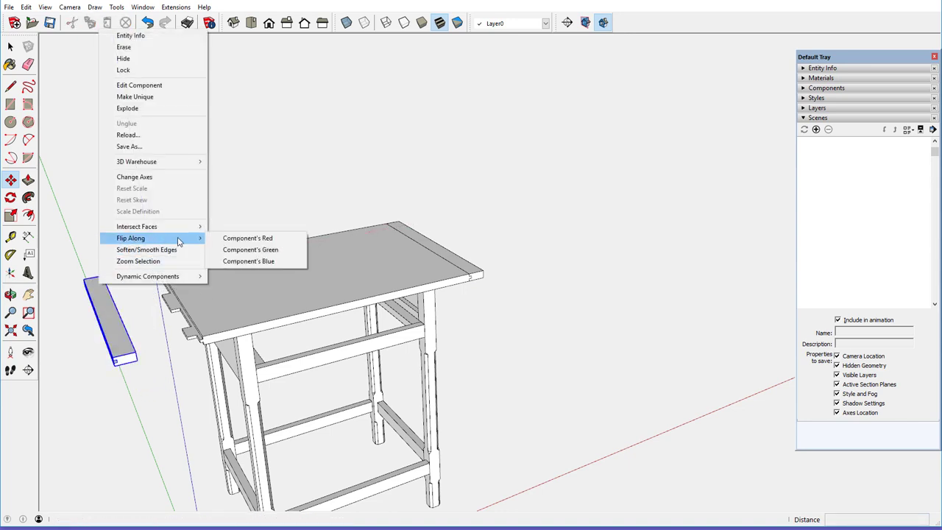
{"action": "left_click", "coordinate": [247, 235]}
Step: Move the flipped breadboard end by its inner corner about 5" onto the matching tabletop corner, seating it over the tongue and tenons
{"action": "scroll", "coordinate": [124, 359], "scroll_direction": "up", "scroll_amount": 5}
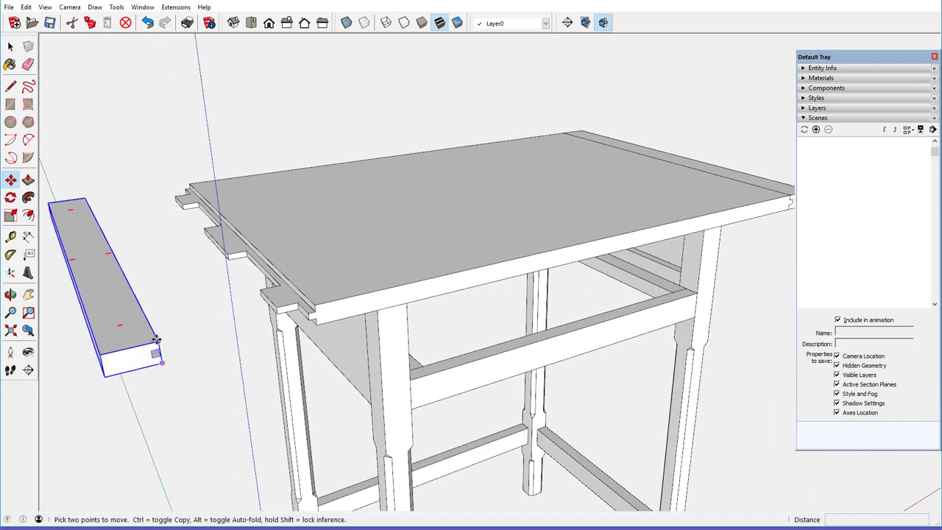
{"action": "left_click", "coordinate": [156, 340]}
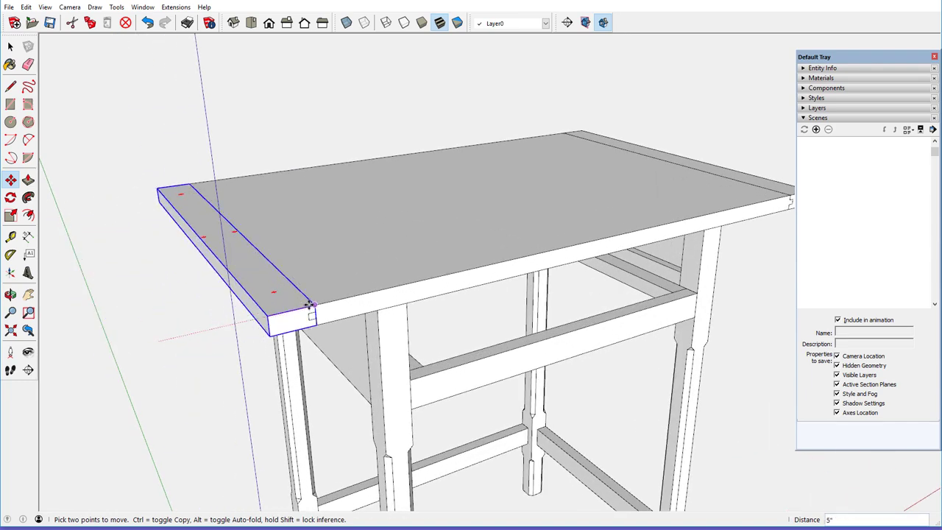
{"action": "left_click", "coordinate": [315, 323]}
{"action": "scroll", "coordinate": [282, 297], "scroll_direction": "down", "scroll_amount": 5}
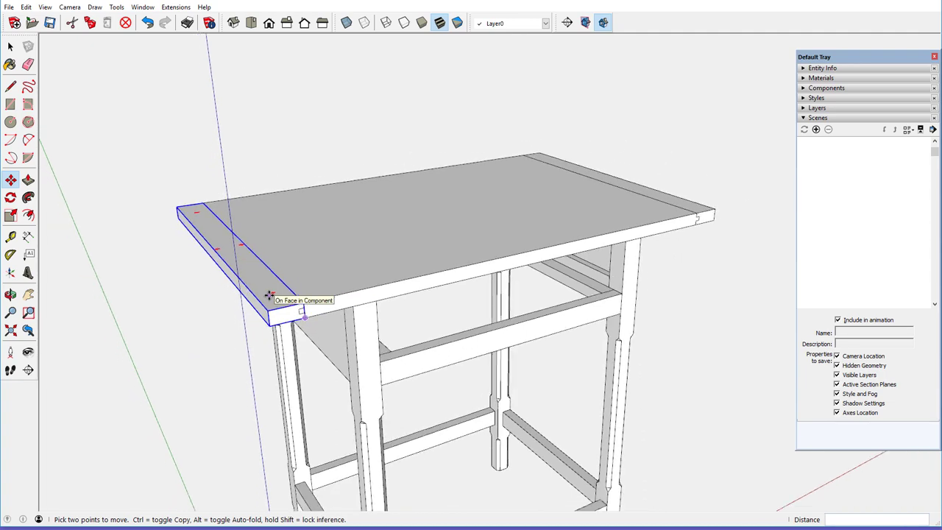
{"action": "middle_click_drag", "start_coordinate": [330, 280], "coordinate": [132, 293]}
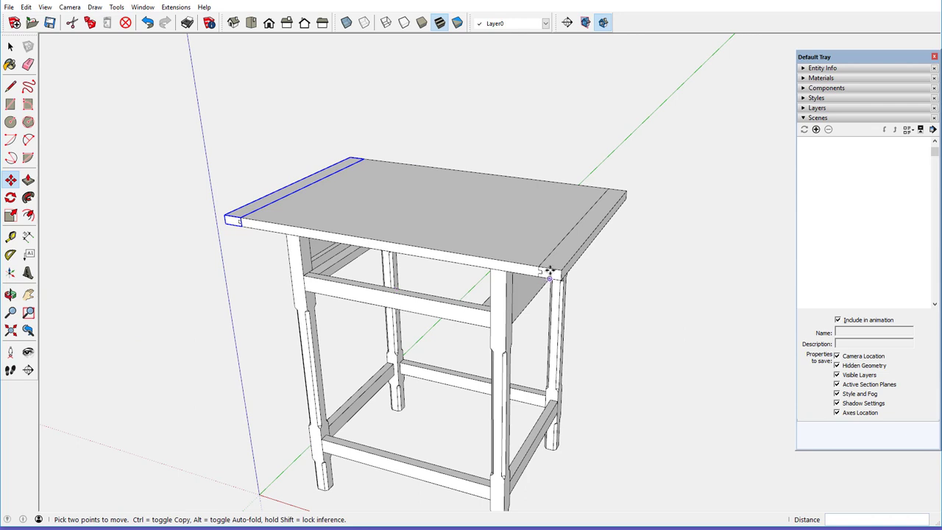
{"action": "scroll", "coordinate": [282, 212], "scroll_direction": "down", "scroll_amount": 2}
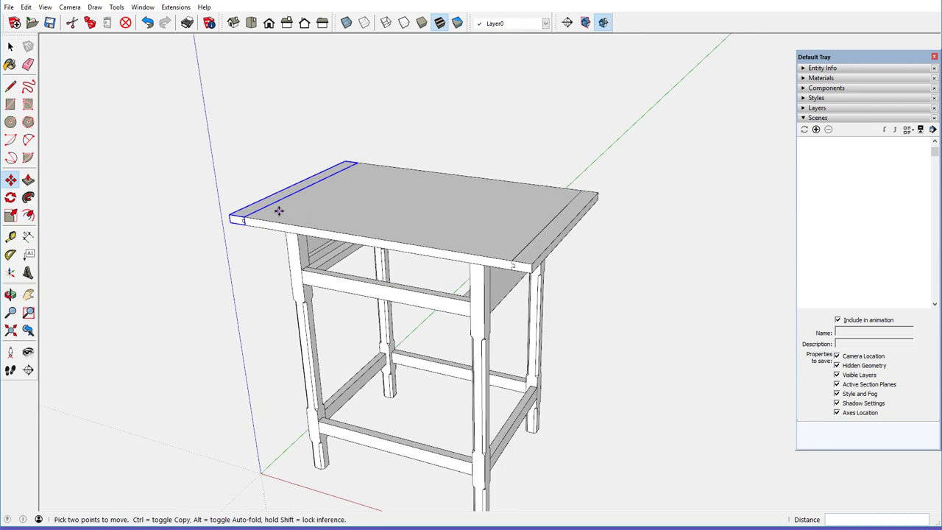
{"action": "middle_click_drag", "start_coordinate": [374, 253], "coordinate": [376, 228]}
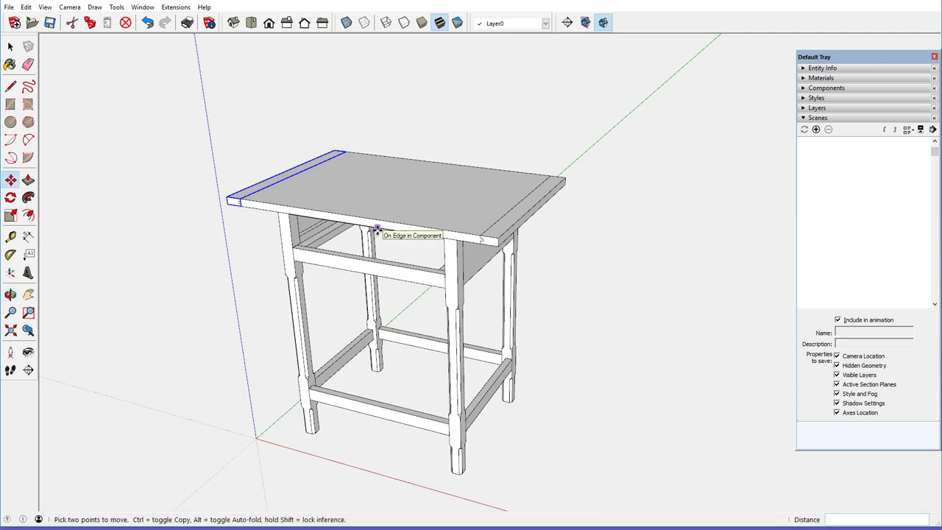
{"action": "scroll", "coordinate": [376, 228], "scroll_direction": "up", "scroll_amount": 1}
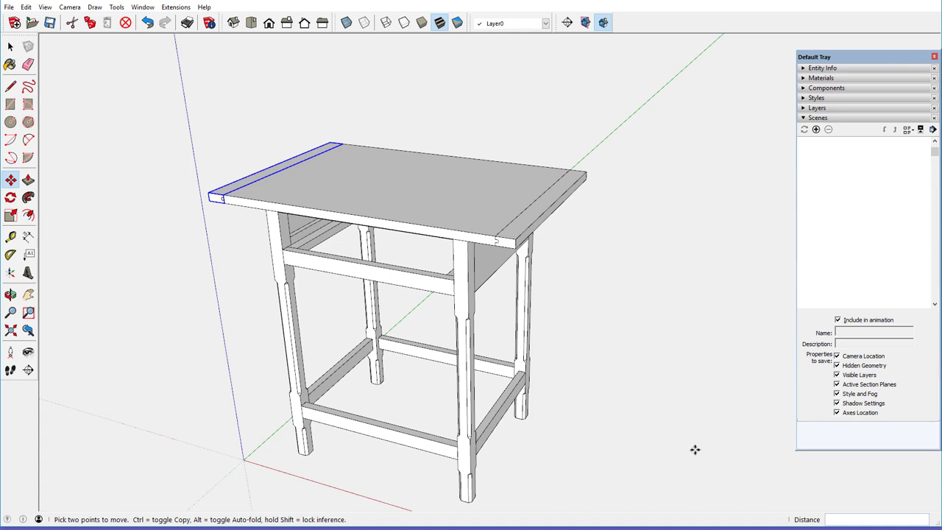
{"action": "left_click", "coordinate": [770, 529]}
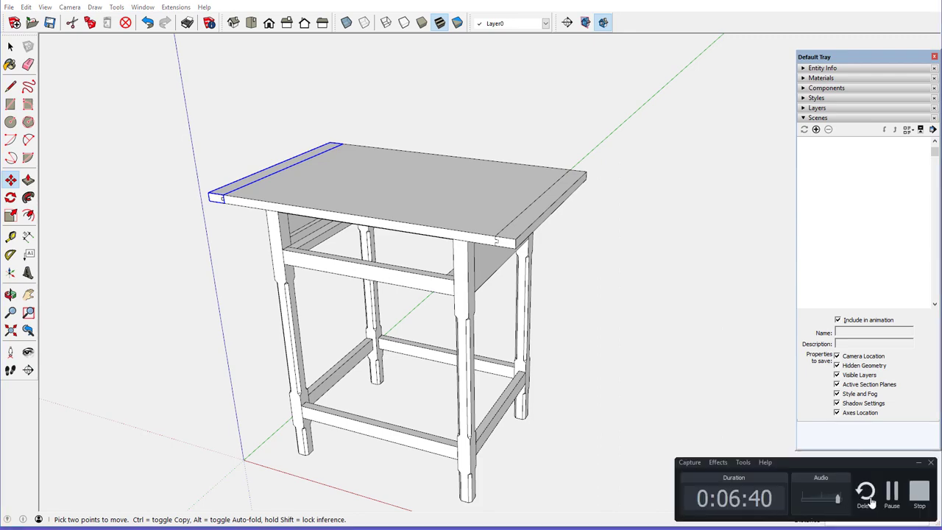